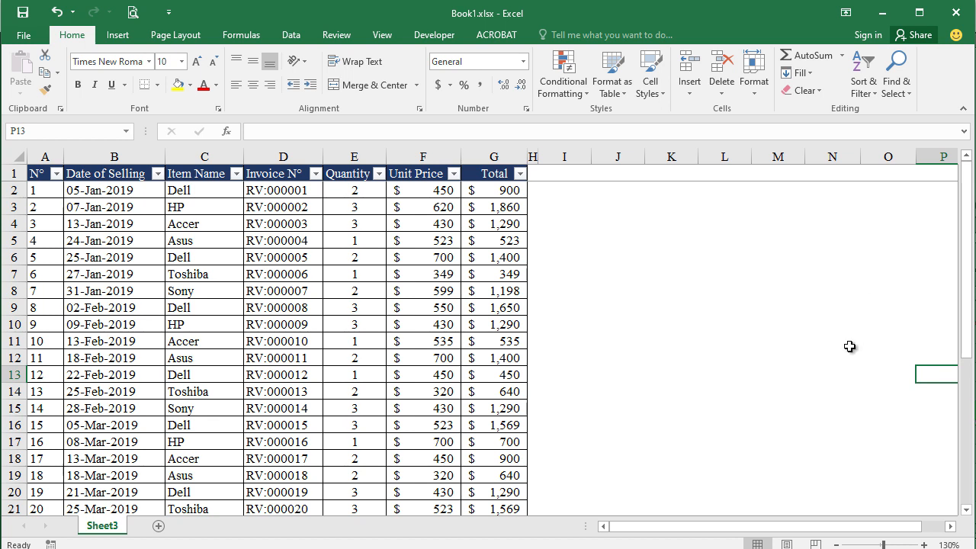
# Enter the headers Day, Jan, Feb, Mar and Apr in cells I1 to M1, beside the sales table.
pyautogui.click(616, 242)
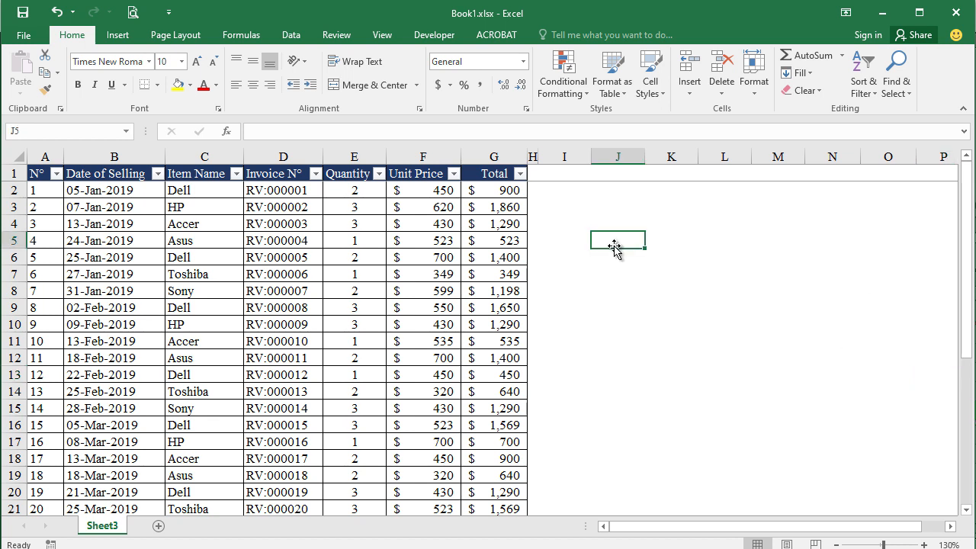
pyautogui.click(550, 176)
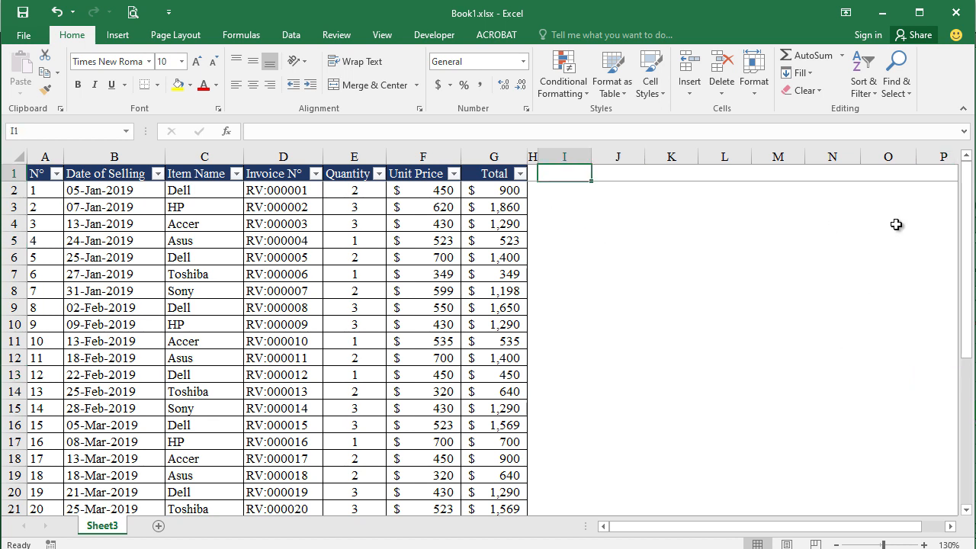
pyautogui.write('D')
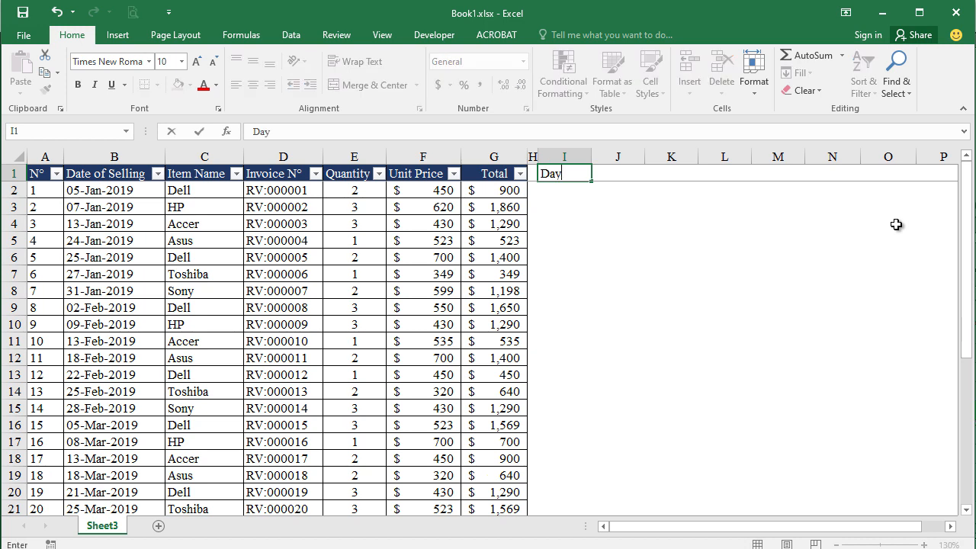
pyautogui.write('ay')
pyautogui.press('Tab')
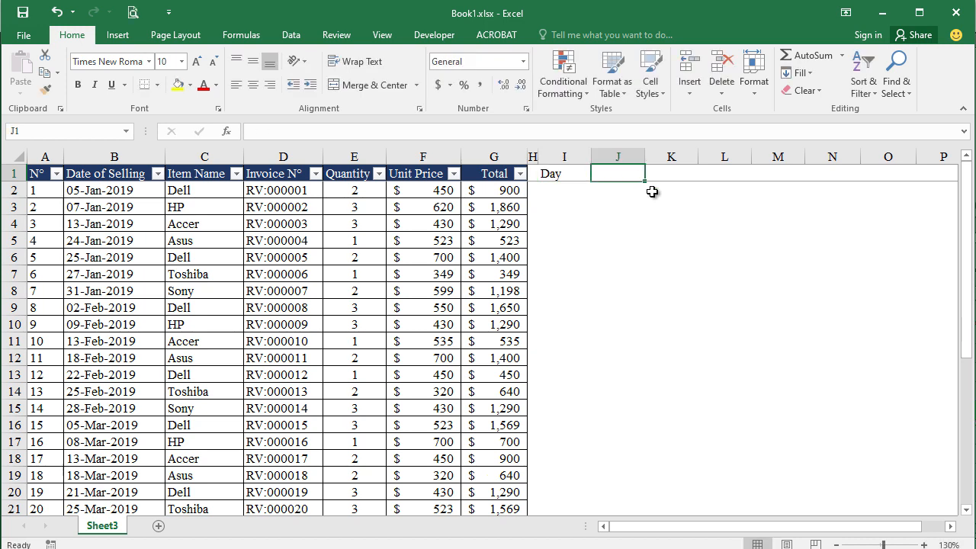
pyautogui.write('Jan')
pyautogui.press('Tab')
pyautogui.write('Feb')
pyautogui.press('Tab')
pyautogui.write('Mar')
pyautogui.press('Tab')
pyautogui.write('Ap')
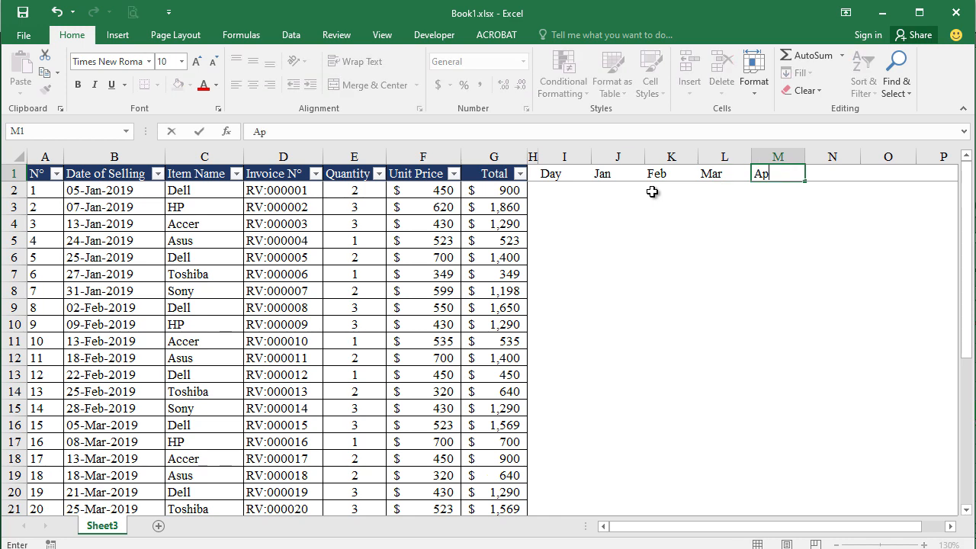
# Fill the Day column from I2 downward with a linear series from 1 to 31 in steps of 1, and centre the column.
pyautogui.click(563, 192)
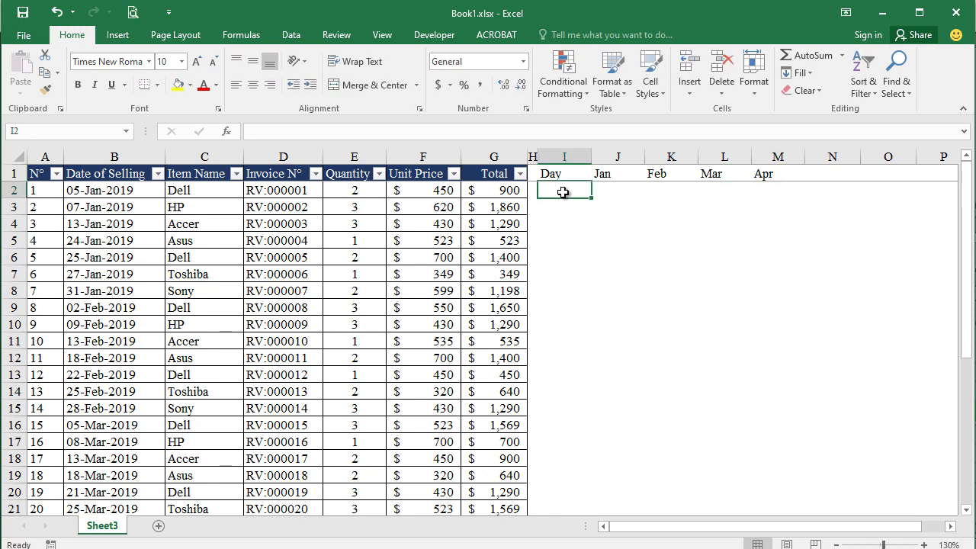
pyautogui.write('1')
pyautogui.click(637, 262)
pyautogui.click(574, 193)
pyautogui.click(799, 73)
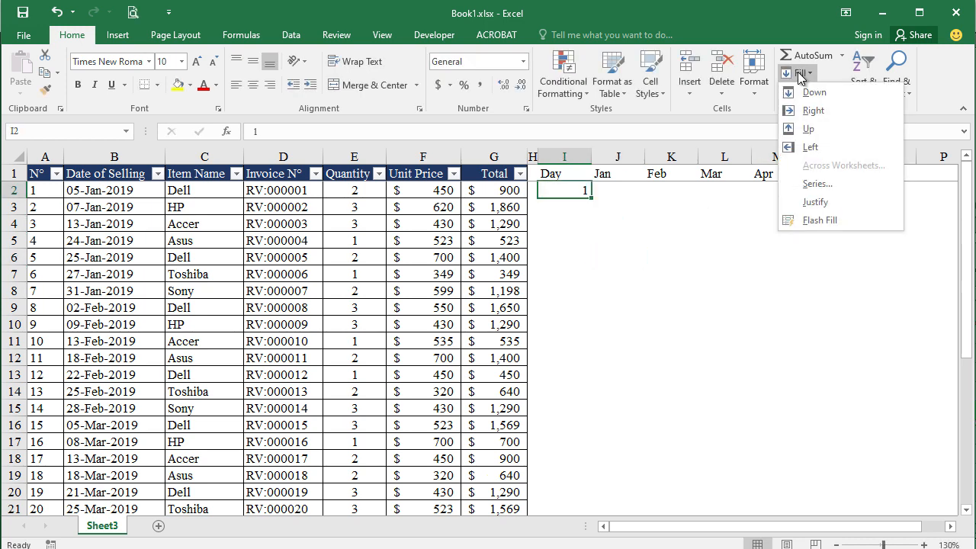
pyautogui.click(818, 185)
pyautogui.click(535, 176)
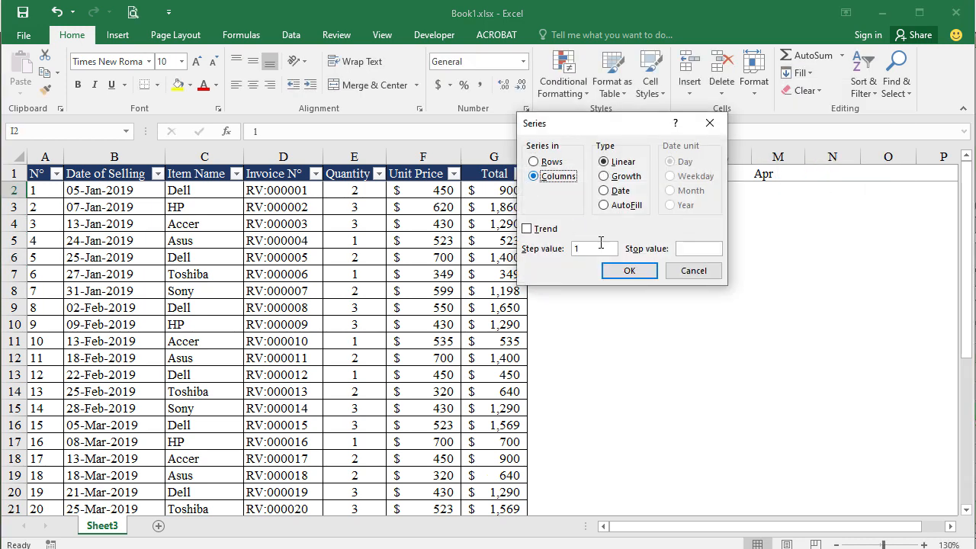
pyautogui.click(700, 249)
pyautogui.click(630, 272)
pyautogui.scroll(-2, 568, 248)
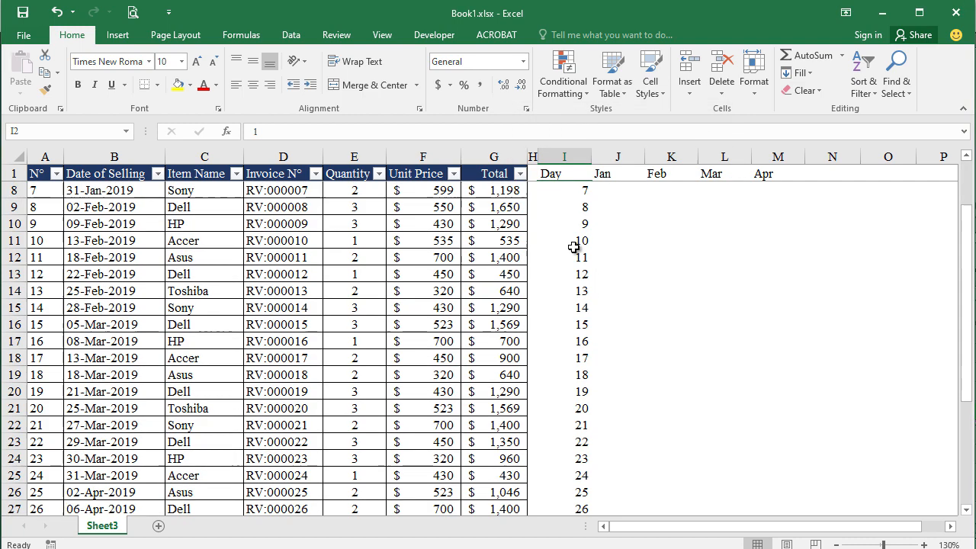
pyautogui.scroll(-4, 574, 246)
pyautogui.scroll(6, 573, 246)
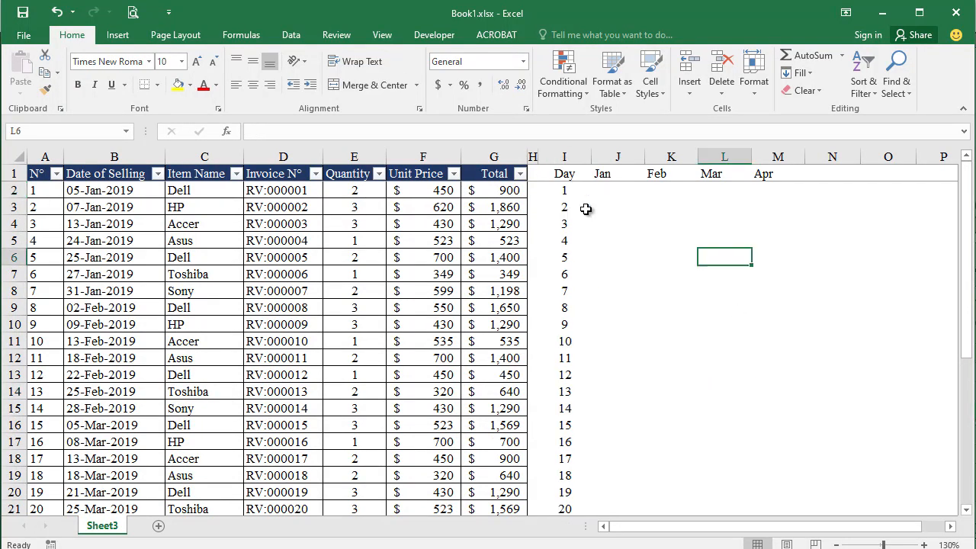
pyautogui.click(572, 156)
pyautogui.moveTo(602, 175); pyautogui.dragTo(765, 175)
pyautogui.click(789, 252)
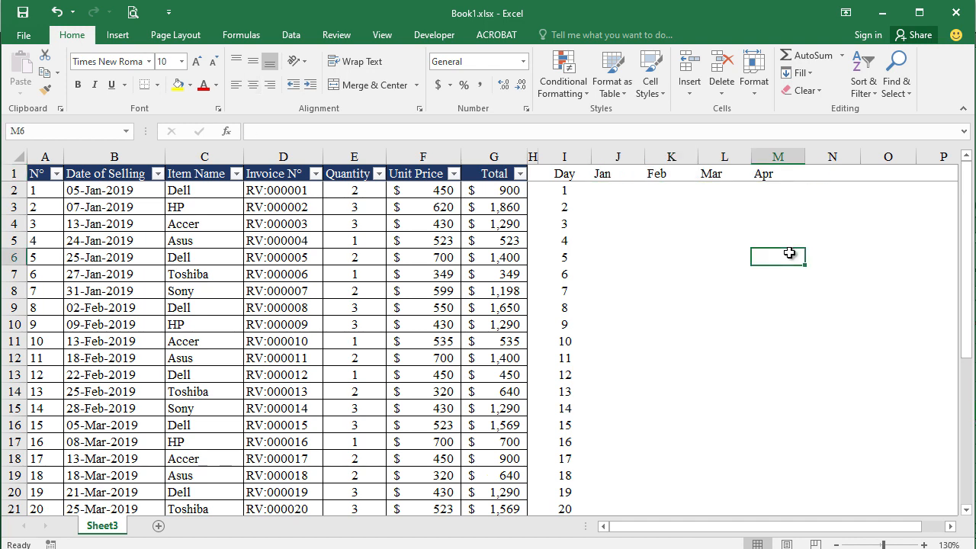
pyautogui.moveTo(620, 176); pyautogui.dragTo(763, 176)
pyautogui.moveTo(569, 192); pyautogui.dragTo(569, 447)
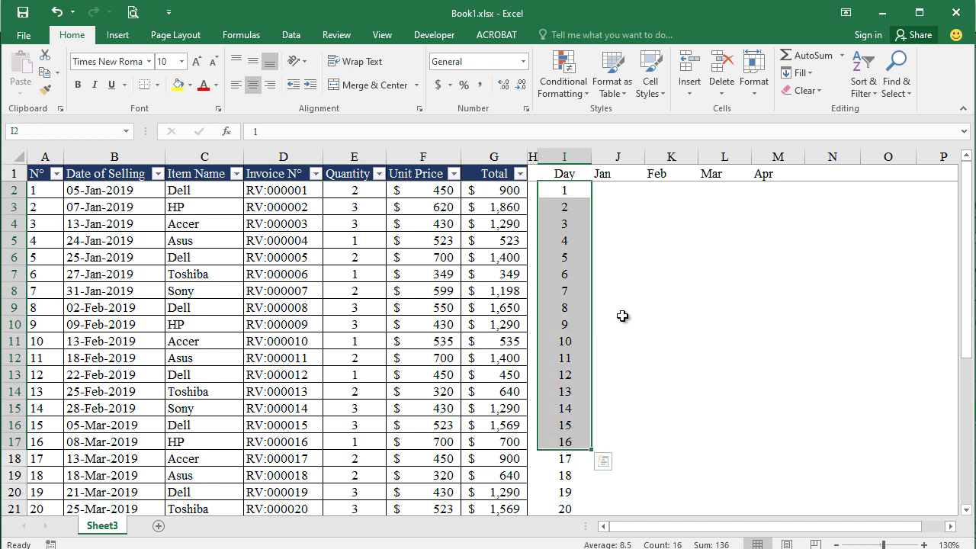
pyautogui.click(614, 226)
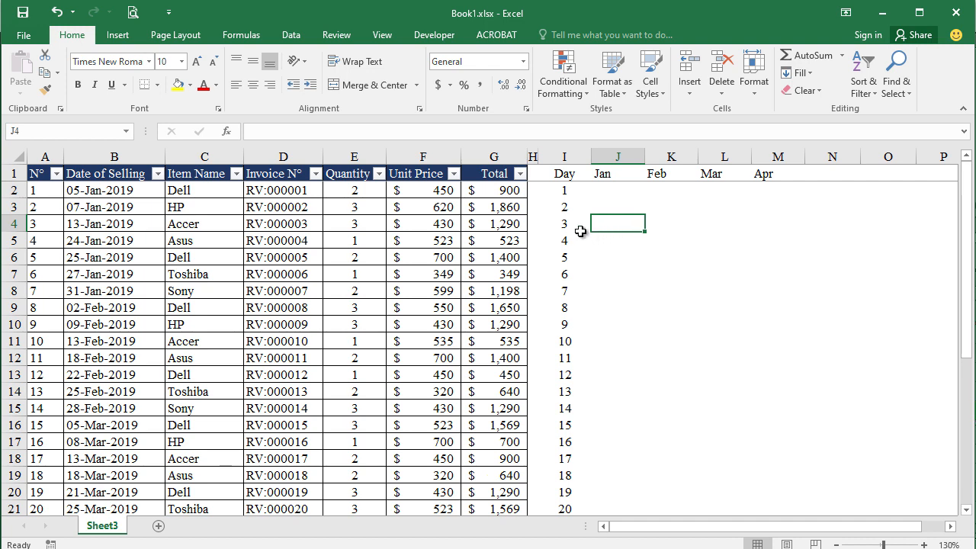
pyautogui.press('Down')
pyautogui.press('Down')
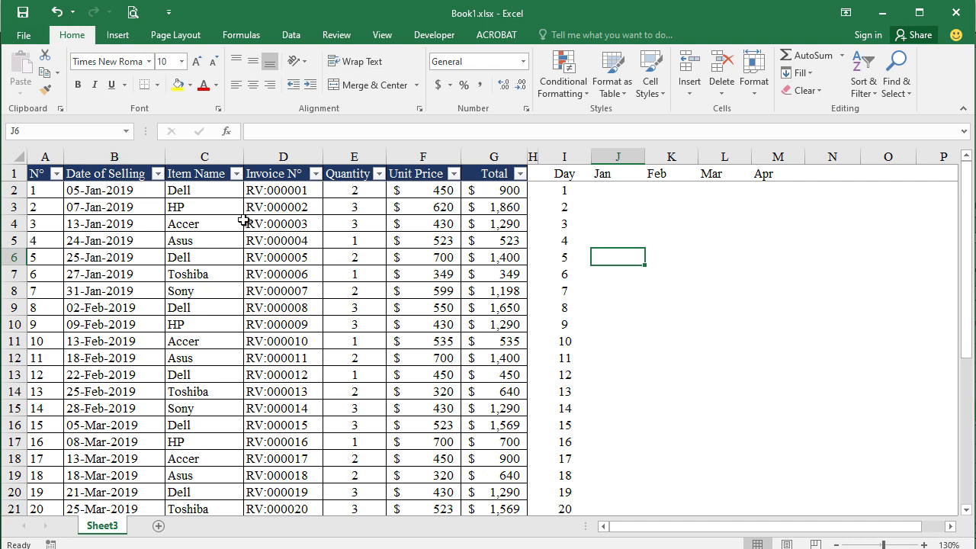
pyautogui.moveTo(566, 153); pyautogui.dragTo(563, 300)
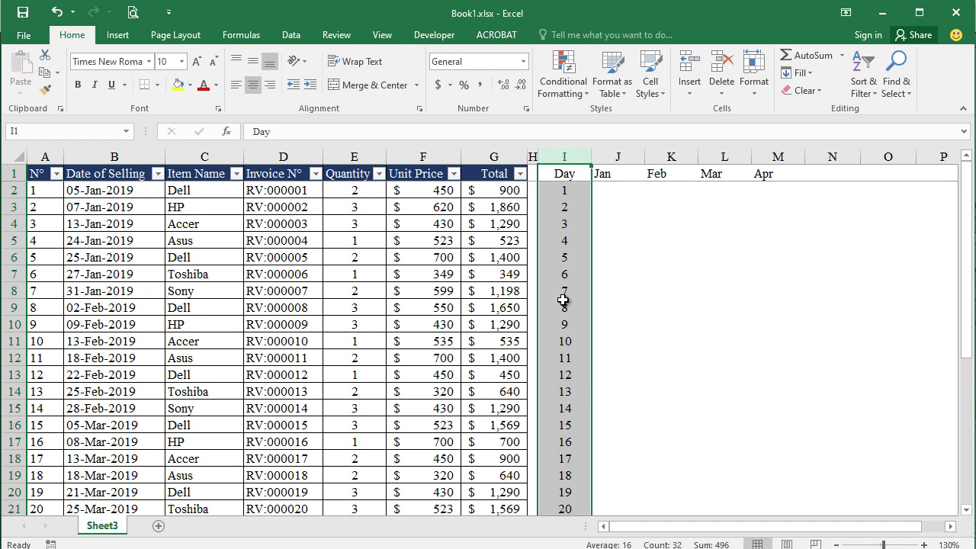
pyautogui.moveTo(614, 172); pyautogui.dragTo(758, 172)
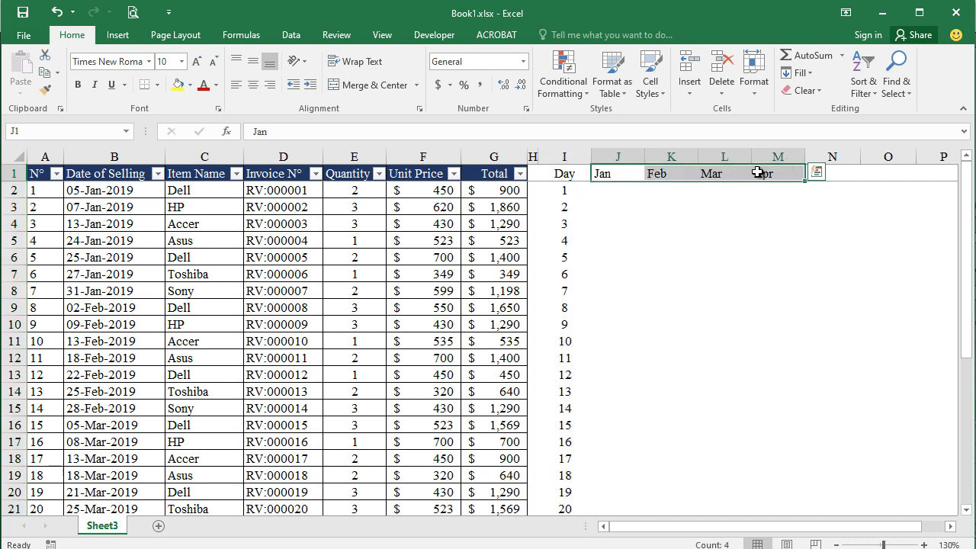
pyautogui.click(115, 156)
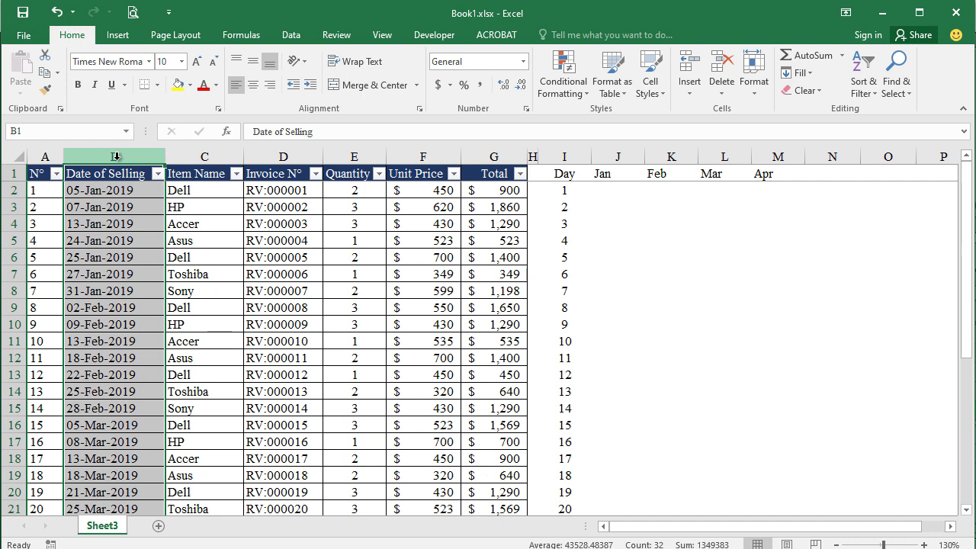
pyautogui.click(206, 191)
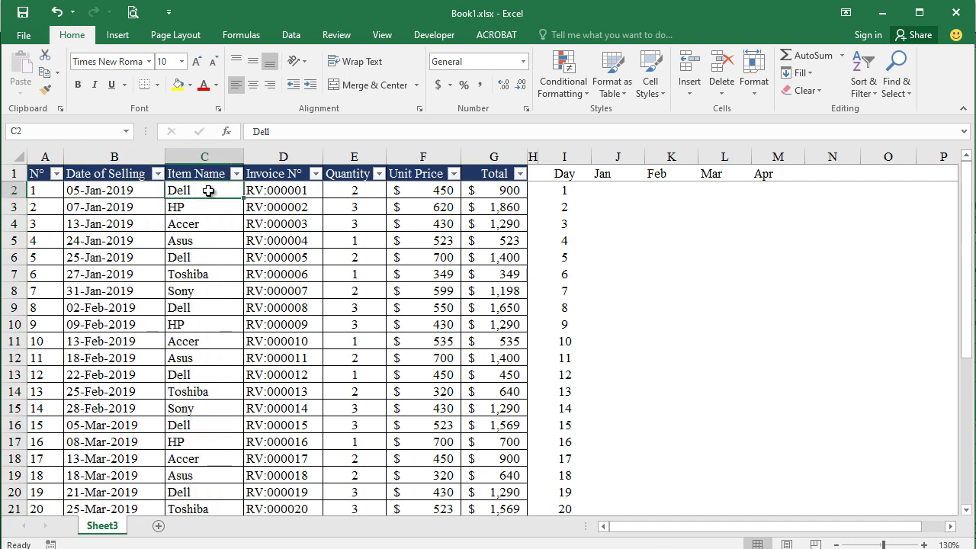
# Insert two empty columns before the N° column of the sales table.
pyautogui.rightClick(43, 155)
pyautogui.click(98, 260)
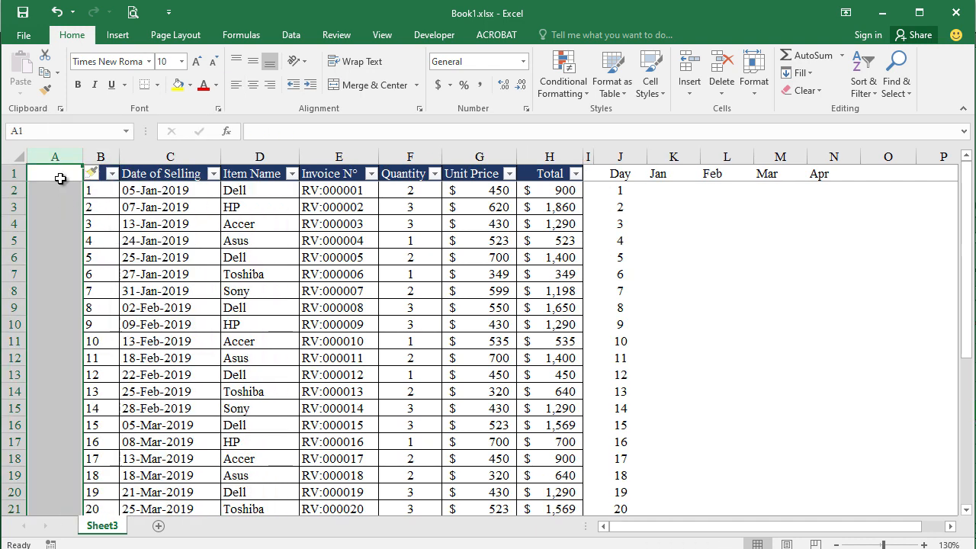
pyautogui.rightClick(63, 160)
pyautogui.click(99, 265)
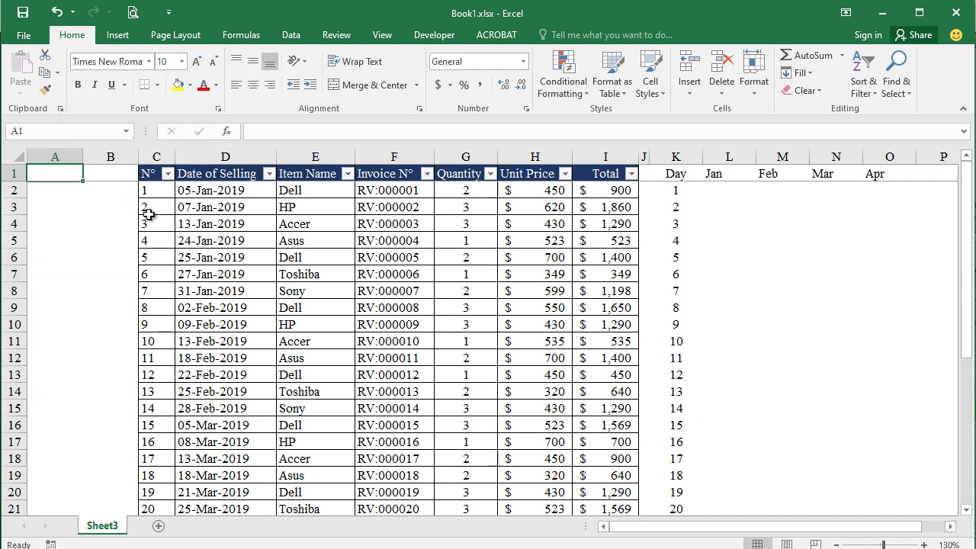
# Enter the headers Day in A1 and Month in B1.
pyautogui.write('Day')
pyautogui.press('Tab')
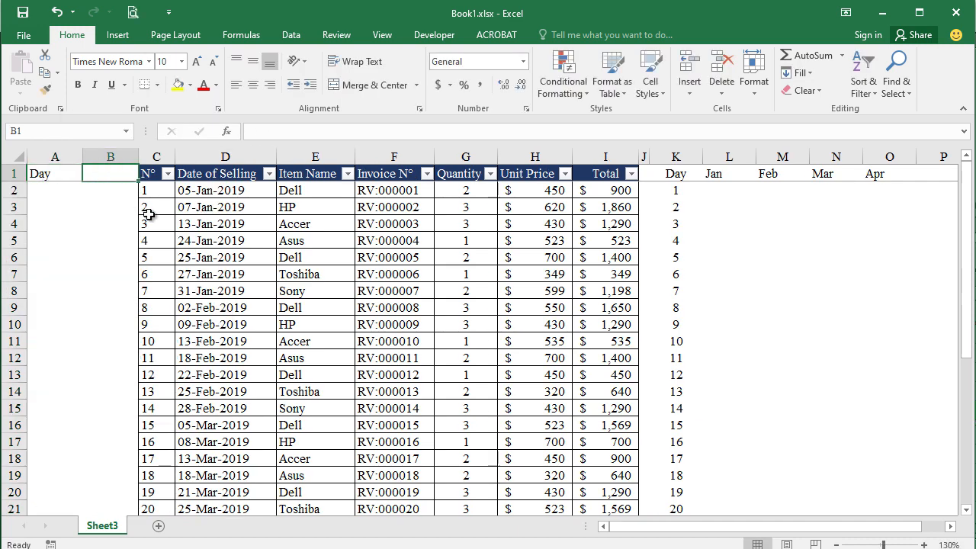
pyautogui.write('Mon')
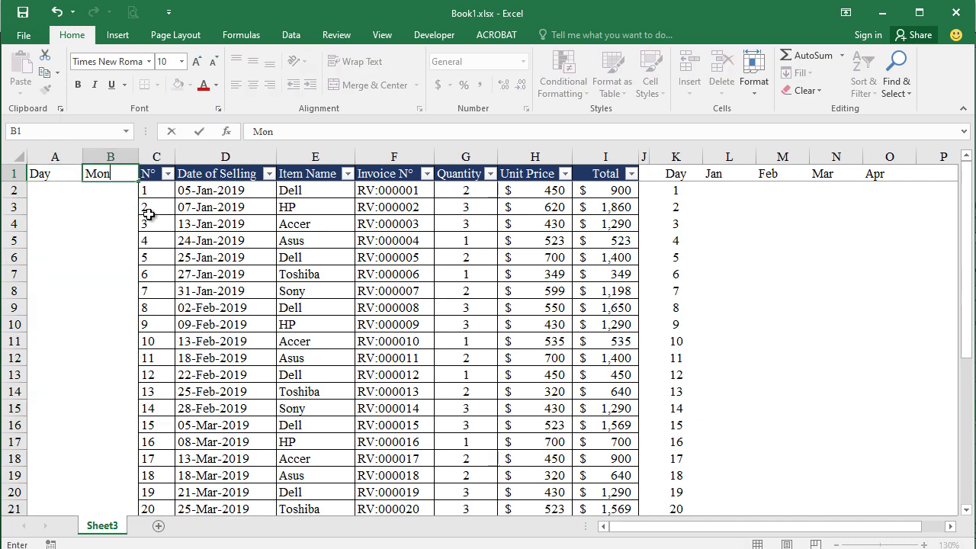
pyautogui.write('th')
pyautogui.press('Return')
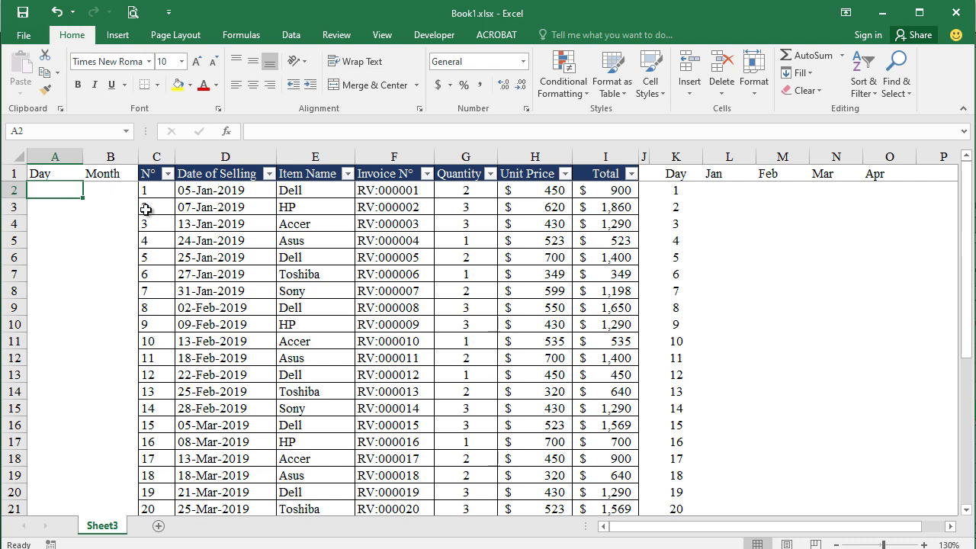
# Extract the day of each selling date with =DAY(D2) in A2, filled down to A32, and centre the results.
pyautogui.write('=day(')
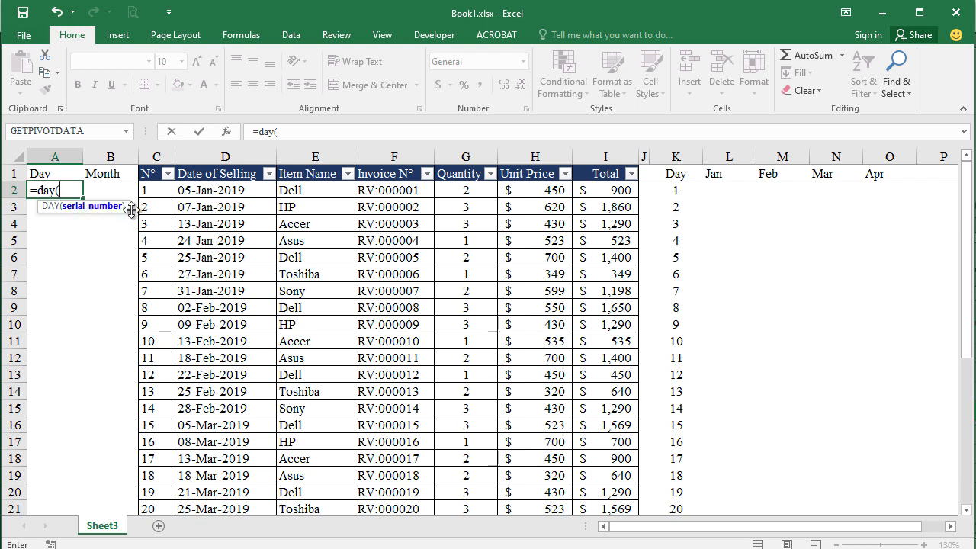
pyautogui.click(219, 191)
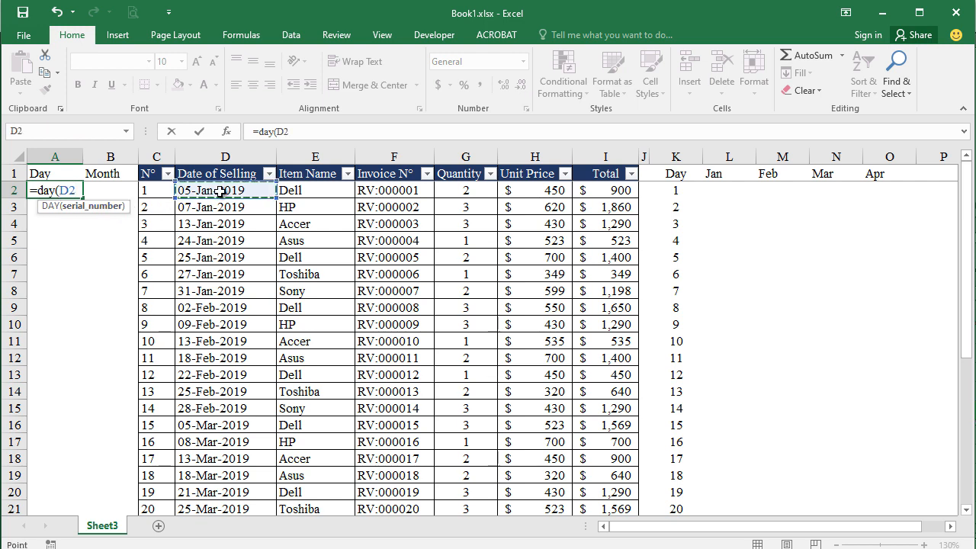
pyautogui.write(')')
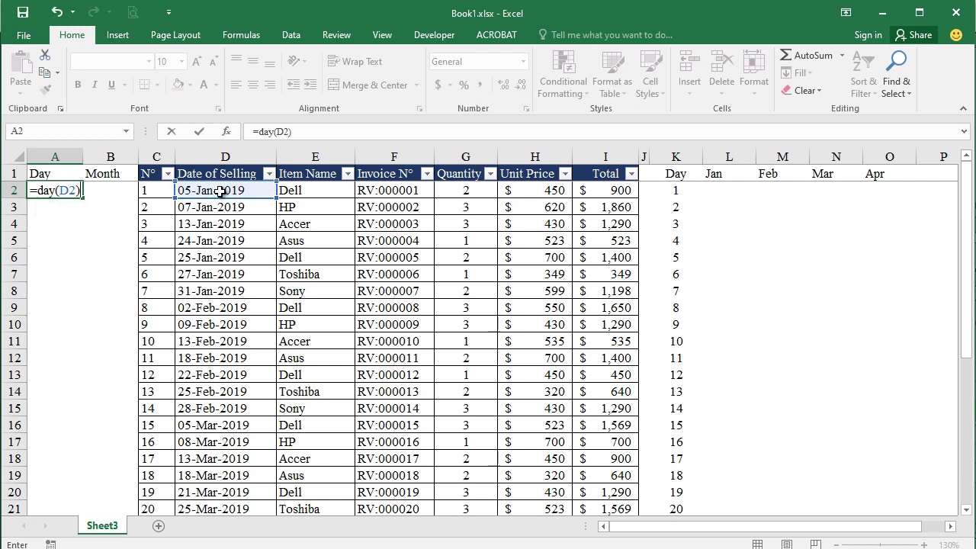
pyautogui.press('Return')
pyautogui.click(72, 192)
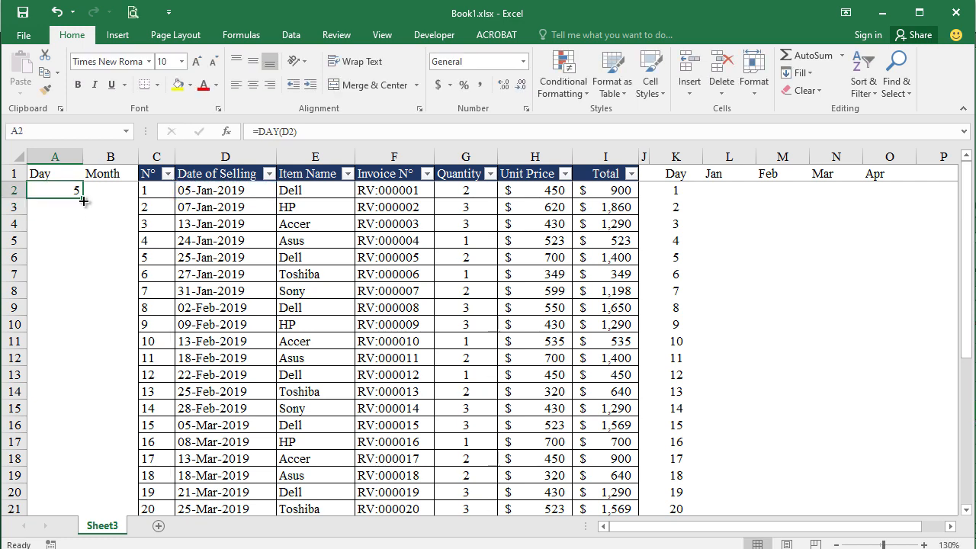
pyautogui.moveTo(84, 200); pyautogui.dragTo(47, 452)
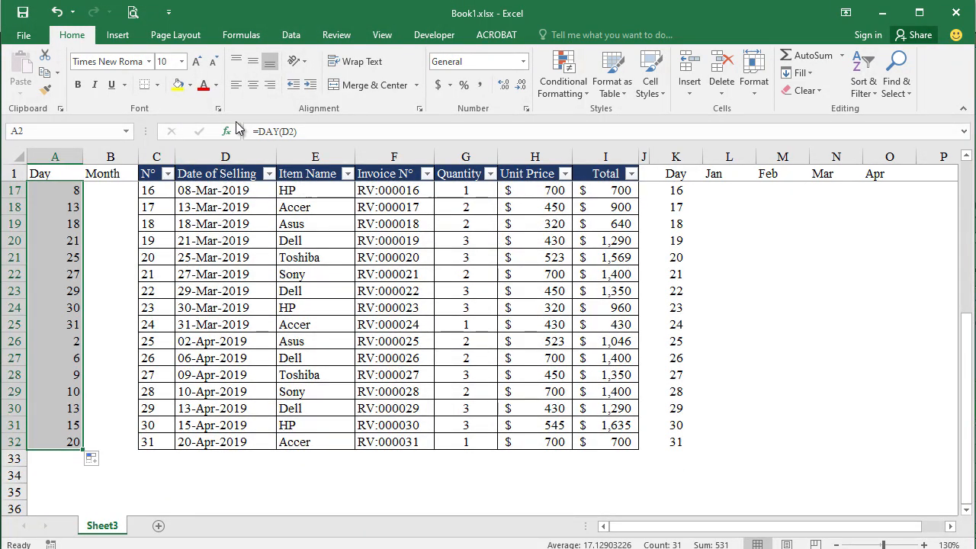
pyautogui.click(253, 84)
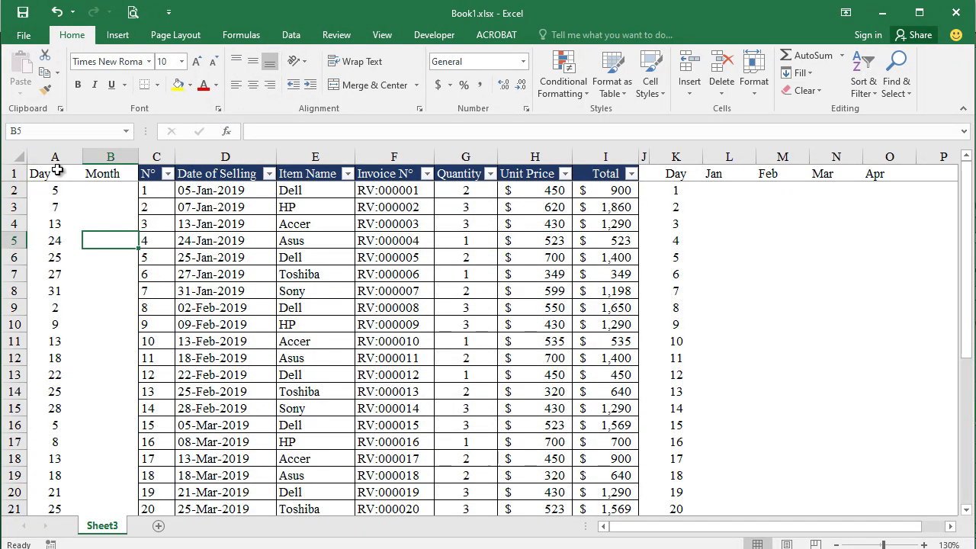
pyautogui.click(56, 171)
pyautogui.hotkey('ctrl', 'shift', 'Down')
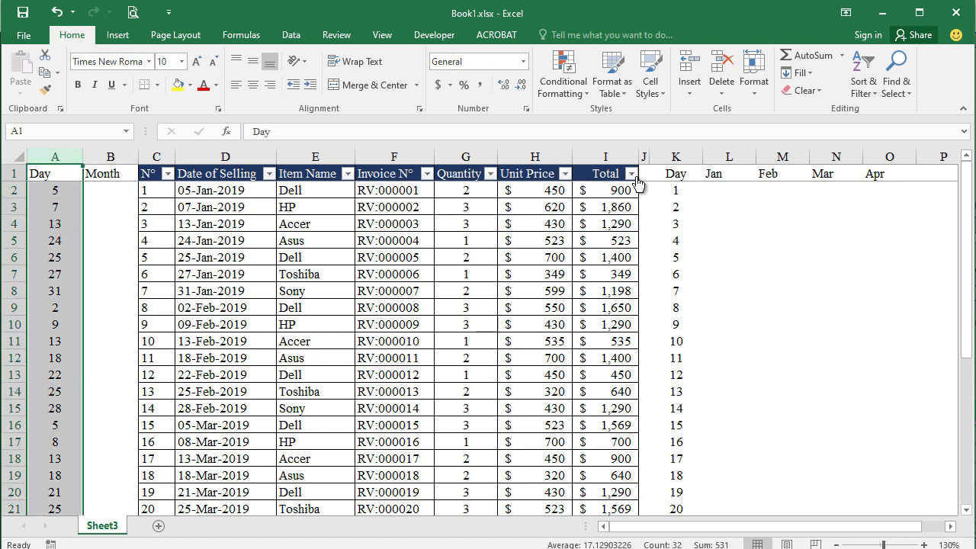
pyautogui.click(659, 170)
pyautogui.hotkey('ctrl', 'shift', 'Down')
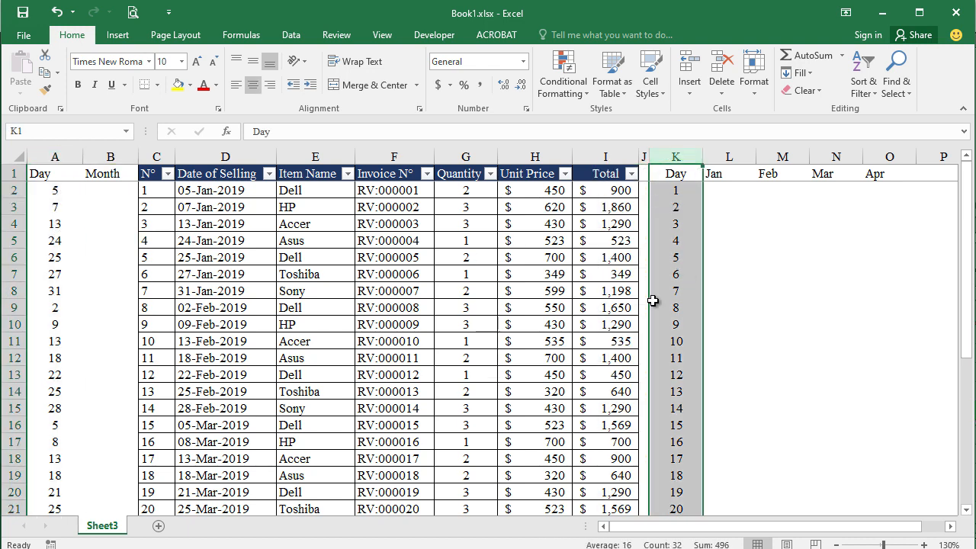
pyautogui.moveTo(717, 175); pyautogui.dragTo(942, 173)
pyautogui.click(889, 307)
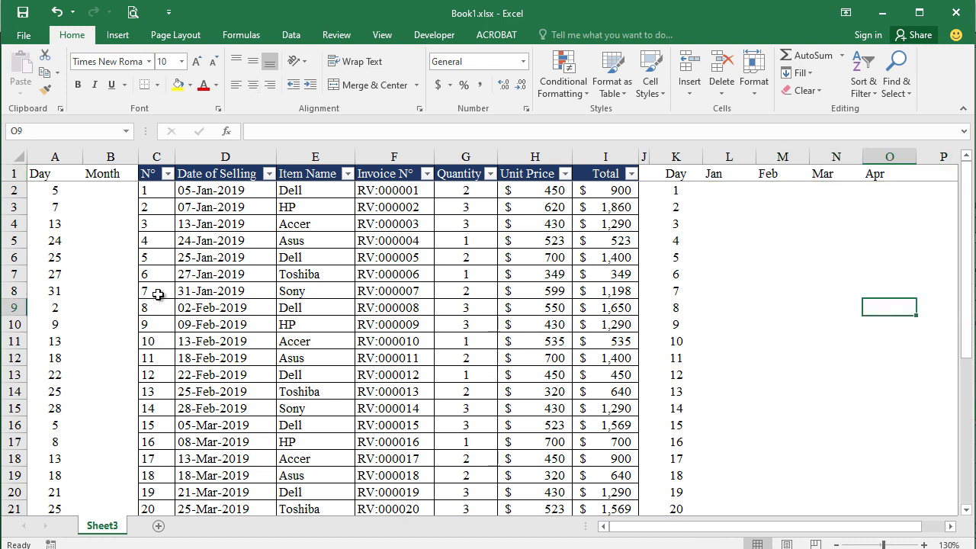
# Extract the month number of each selling date with =MONTH(D2) in B2, filled down the Month column.
pyautogui.click(118, 191)
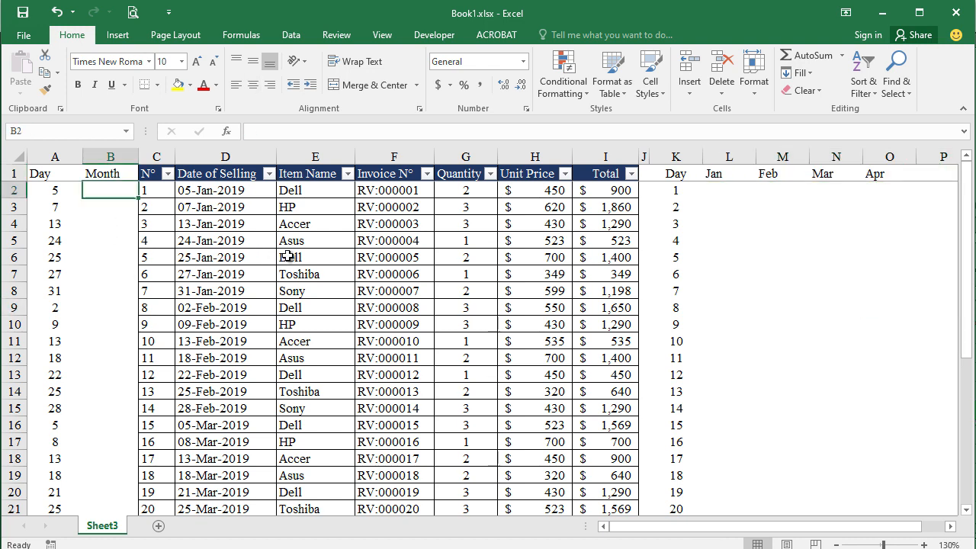
pyautogui.write('=month(')
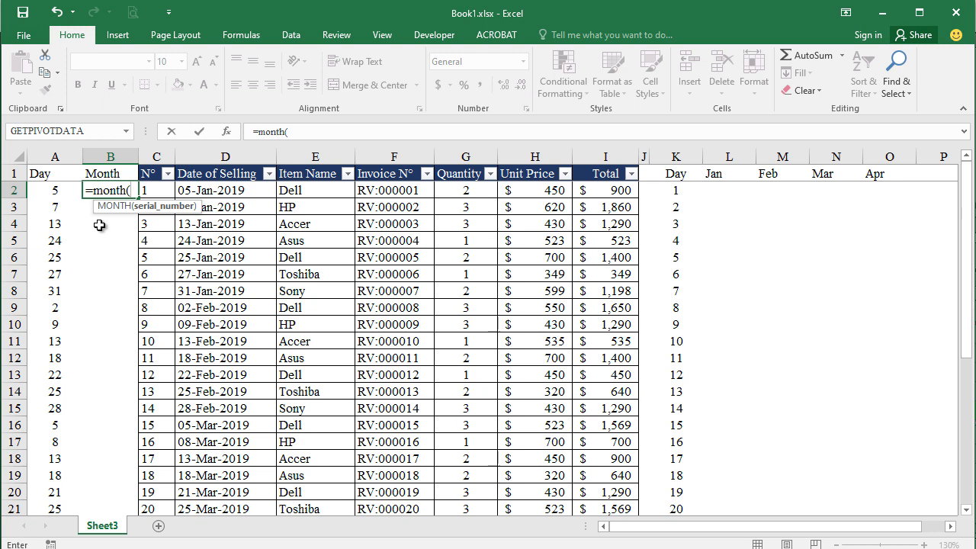
pyautogui.click(219, 192)
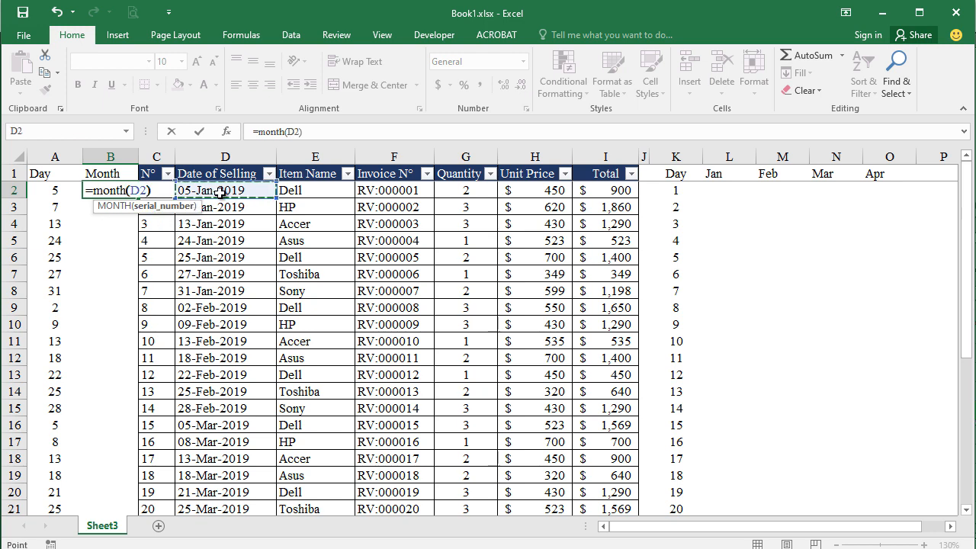
pyautogui.write(')')
pyautogui.hotkey('ctrl', 'Return')
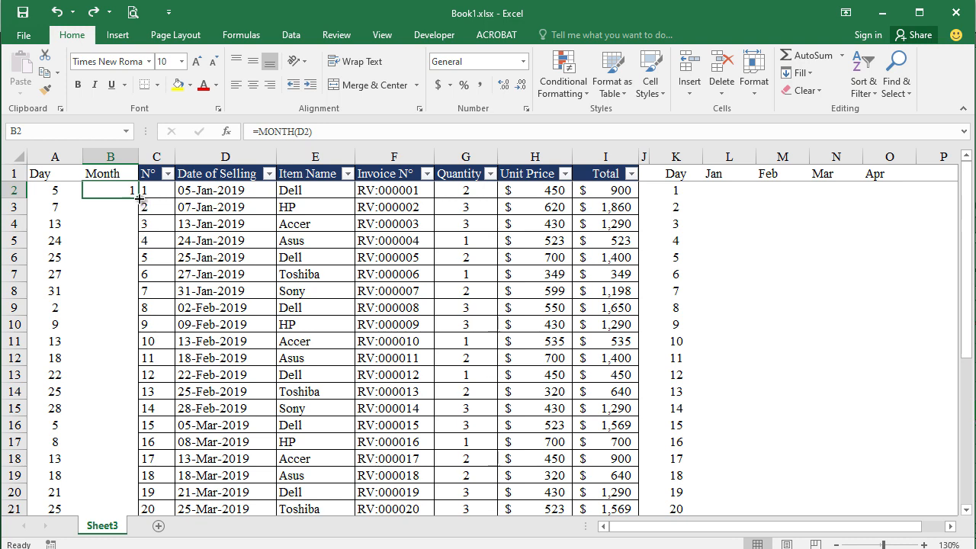
pyautogui.doubleClick(139, 197)
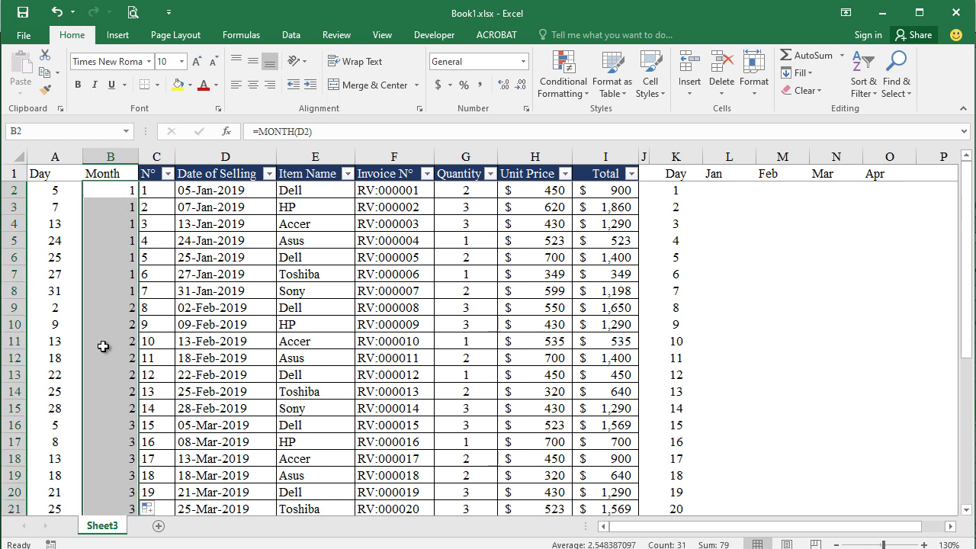
# Centre the Month header in B1 together with the filled cells below it.
pyautogui.keyDown('ctrl'); pyautogui.click(107, 174); pyautogui.keyUp('ctrl')
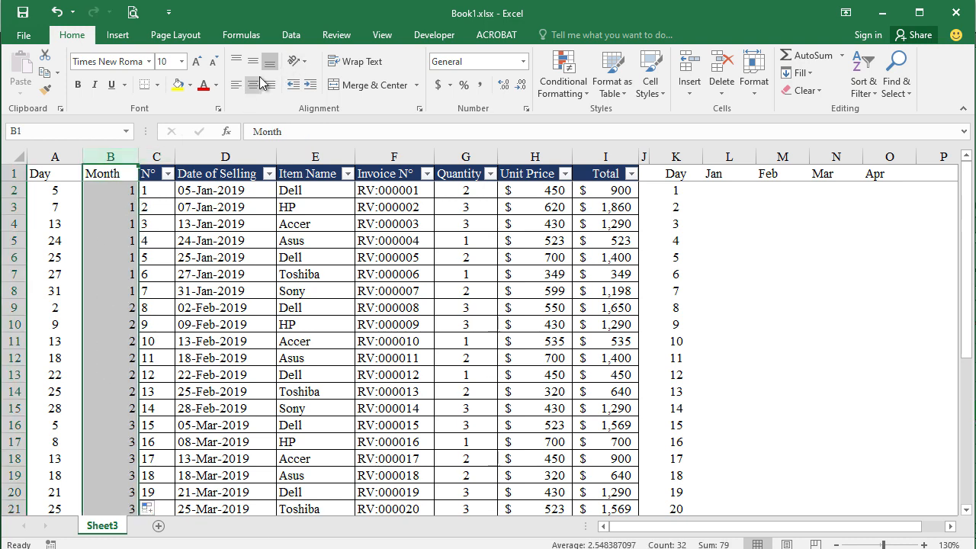
pyautogui.click(252, 85)
pyautogui.click(389, 222)
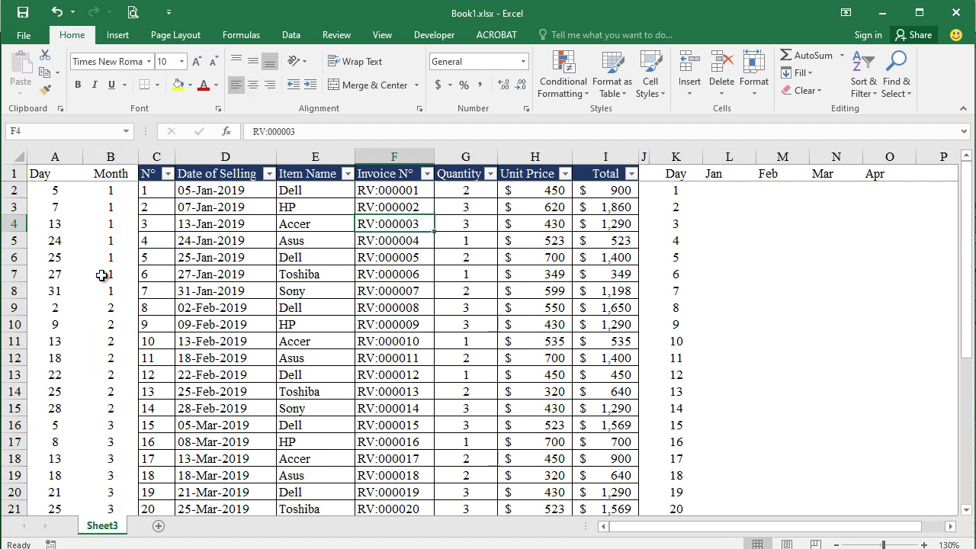
# Compare the helper Day and Month columns with the summary grid's Day column and month headers.
pyautogui.click(55, 156)
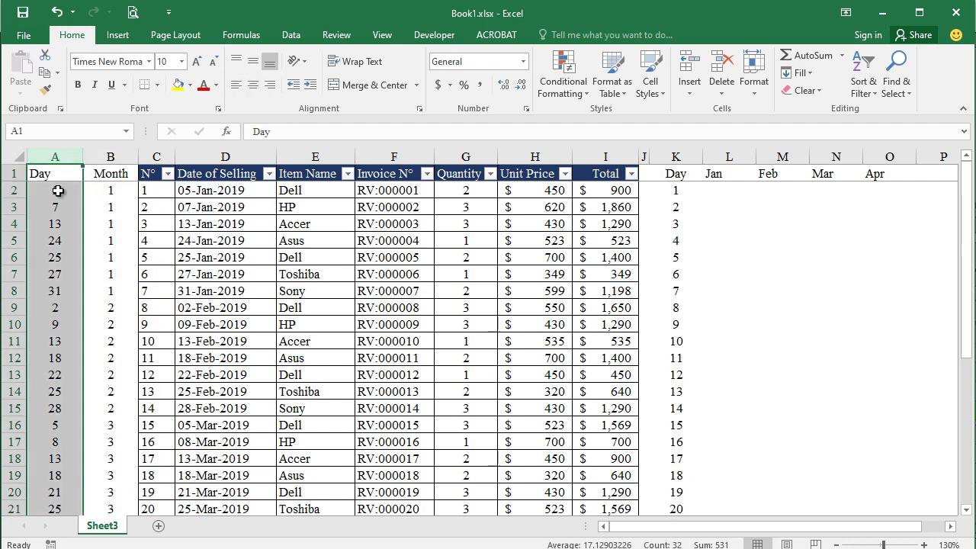
pyautogui.click(681, 158)
pyautogui.moveTo(679, 191); pyautogui.dragTo(677, 408)
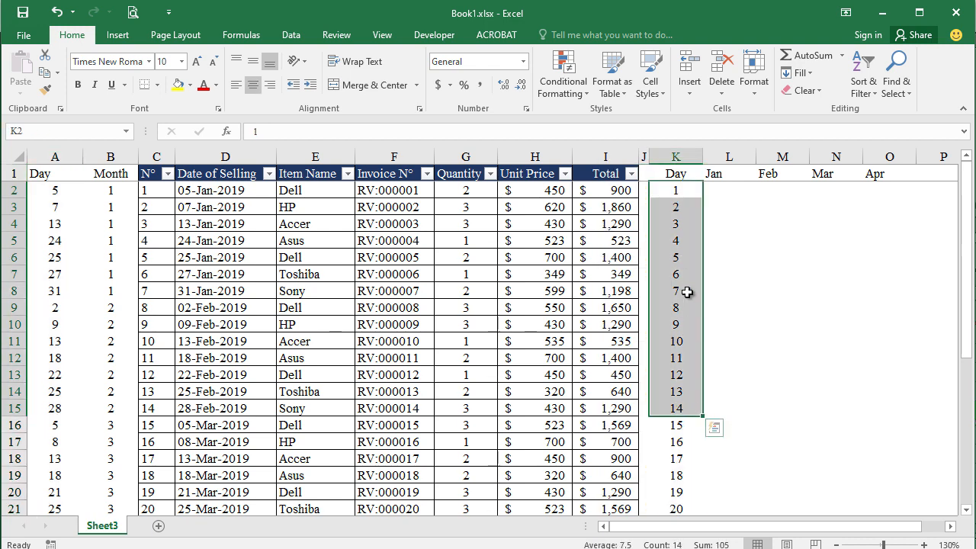
pyautogui.click(687, 292)
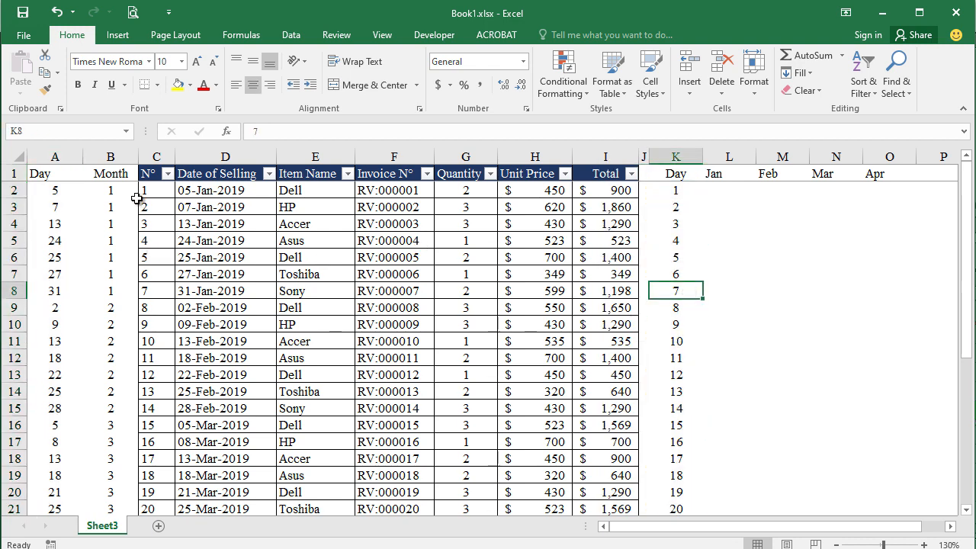
pyautogui.click(111, 156)
pyautogui.moveTo(111, 190); pyautogui.dragTo(111, 391)
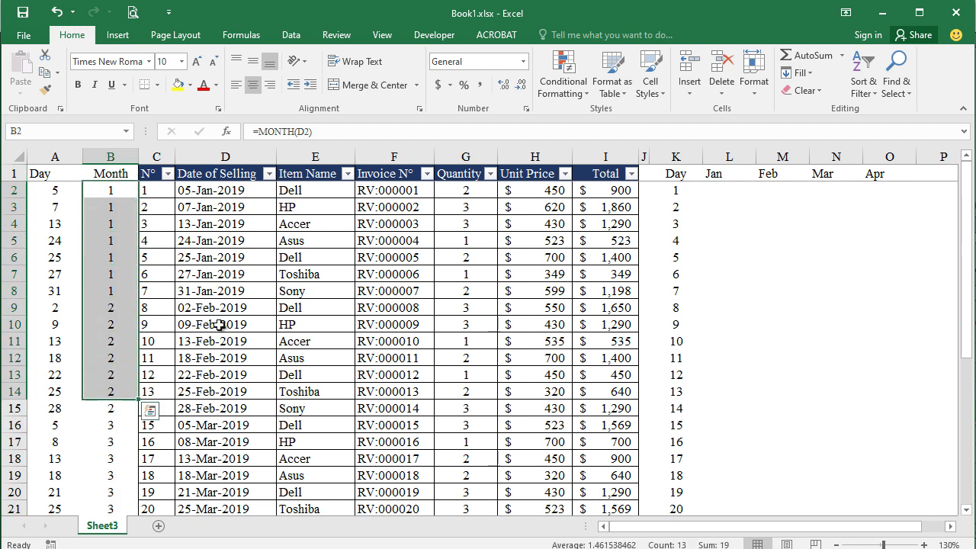
pyautogui.moveTo(713, 174); pyautogui.dragTo(877, 173)
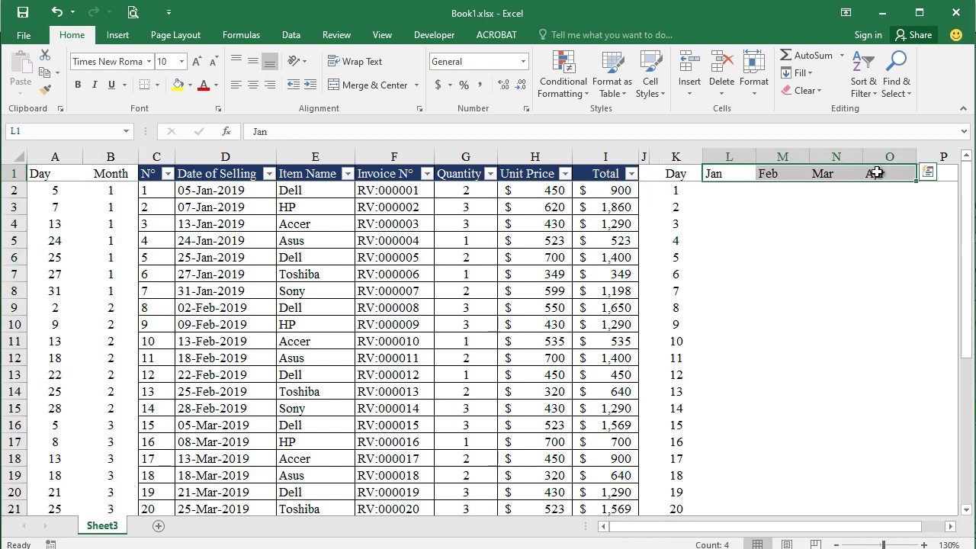
pyautogui.click(873, 251)
pyautogui.moveTo(109, 198); pyautogui.dragTo(111, 291)
# Try replacing the month headers in L1:O1 with the numbers 1, 2, 3 and 4.
pyautogui.click(730, 173)
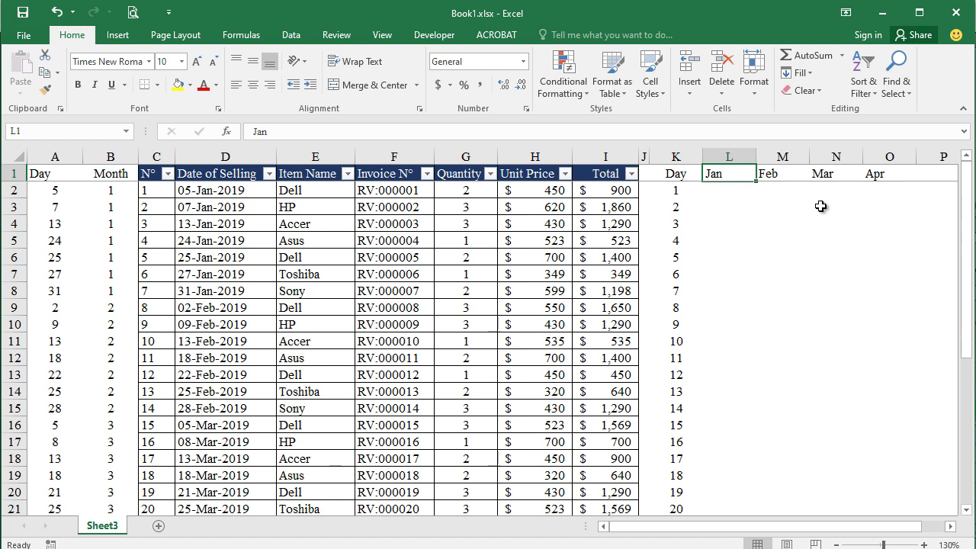
pyautogui.write('1')
pyautogui.click(781, 173)
pyautogui.write('2')
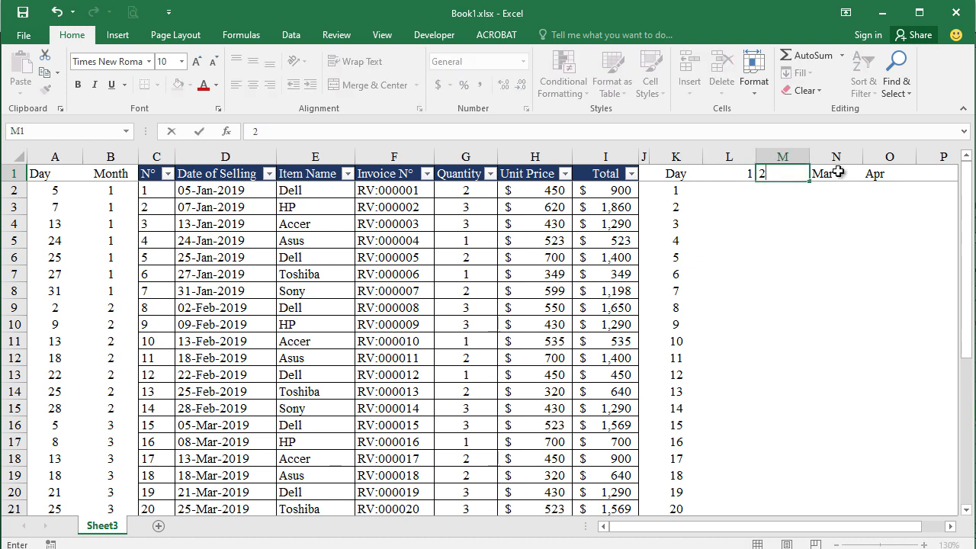
pyautogui.click(838, 172)
pyautogui.write('3')
pyautogui.click(889, 173)
pyautogui.write('4')
pyautogui.click(896, 262)
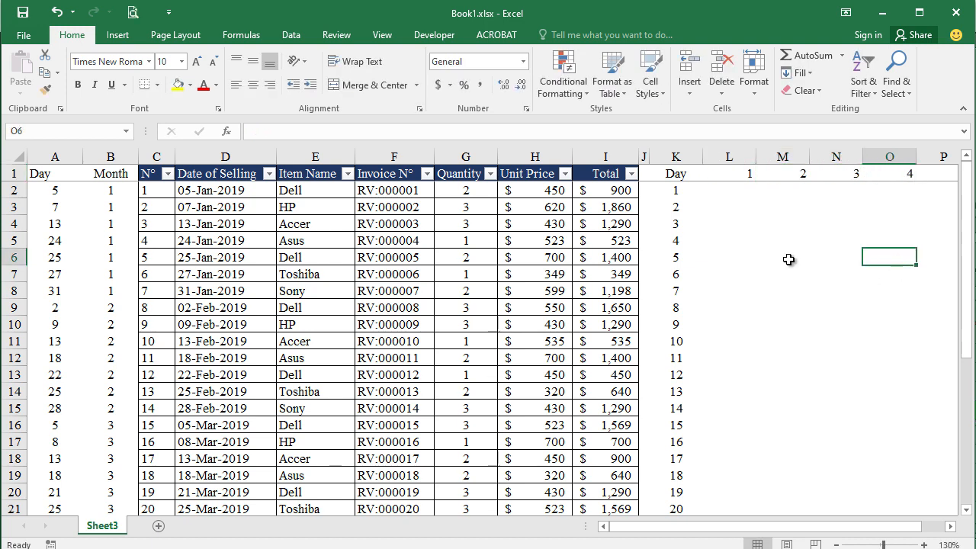
pyautogui.click(859, 221)
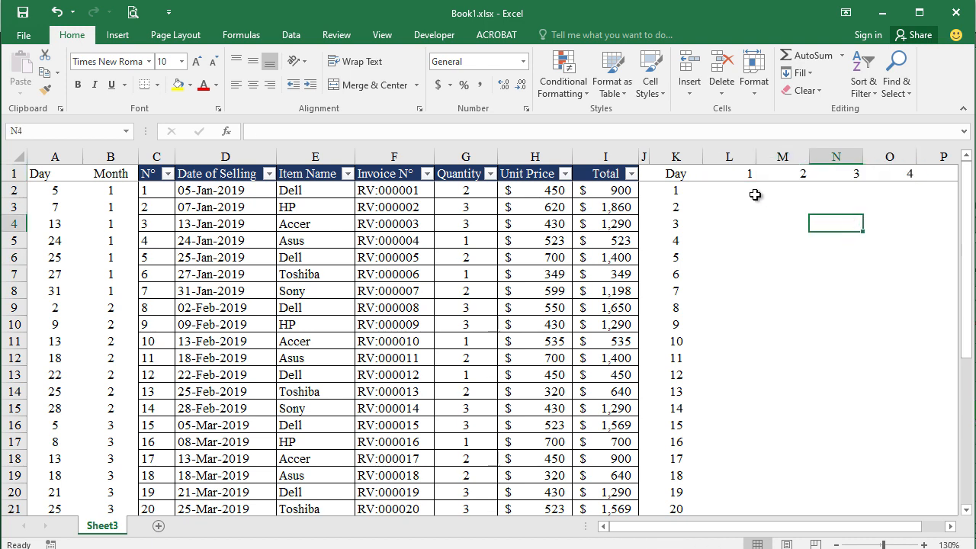
# Undo the numeric entries in L1:O1 to restore the Jan to Apr headers.
pyautogui.hotkey('ctrl', 'z')
pyautogui.hotkey('ctrl', 'z')
pyautogui.hotkey('ctrl', 'z')
pyautogui.hotkey('ctrl', 'z')
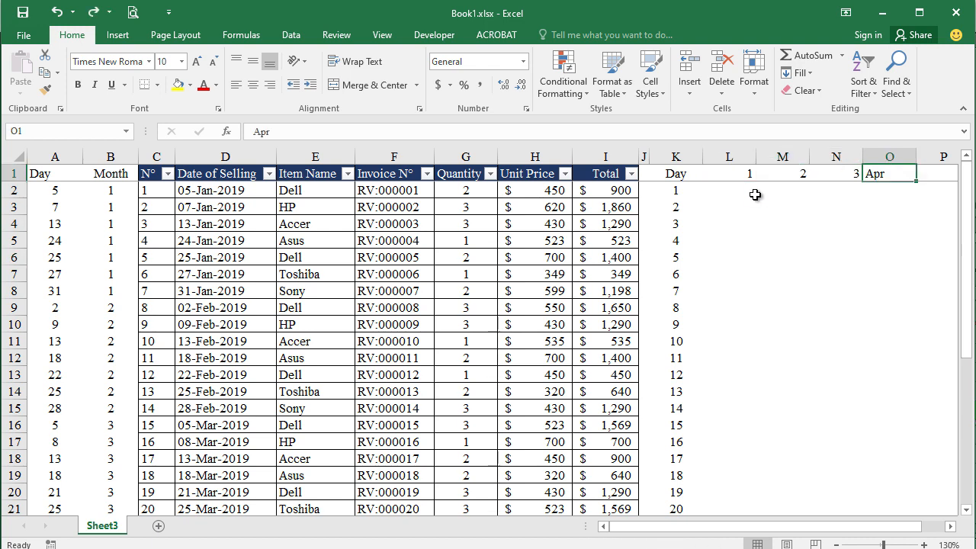
pyautogui.click(778, 254)
# Clear the MONTH formulas from B2 downward in the Month column.
pyautogui.click(109, 190)
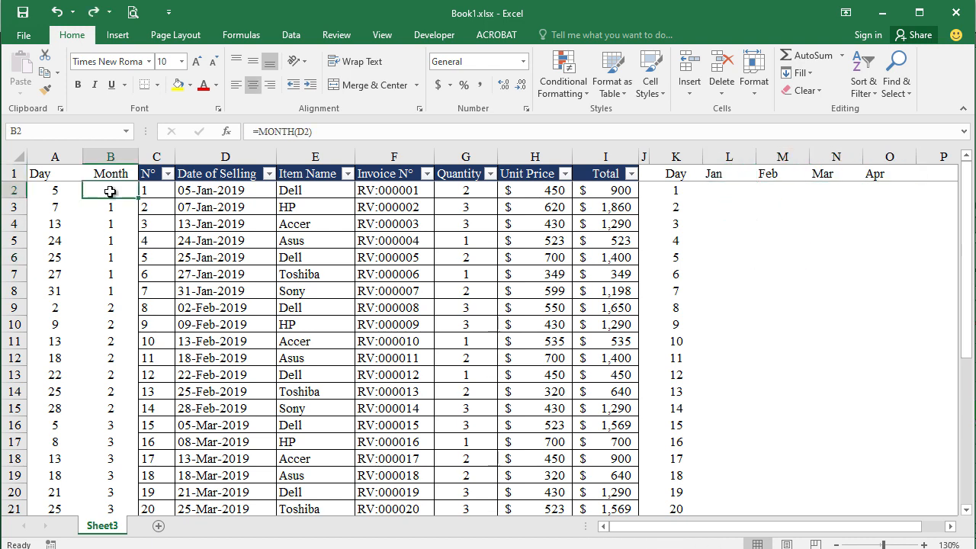
pyautogui.hotkey('ctrl', 'shift', 'Down')
pyautogui.press('Delete')
pyautogui.scroll(5, 109, 191)
# Enter =TEXT(D2,"MMM") in B2 to extract the abbreviated month name from the selling date.
pyautogui.click(109, 190)
pyautogui.write('=text(')
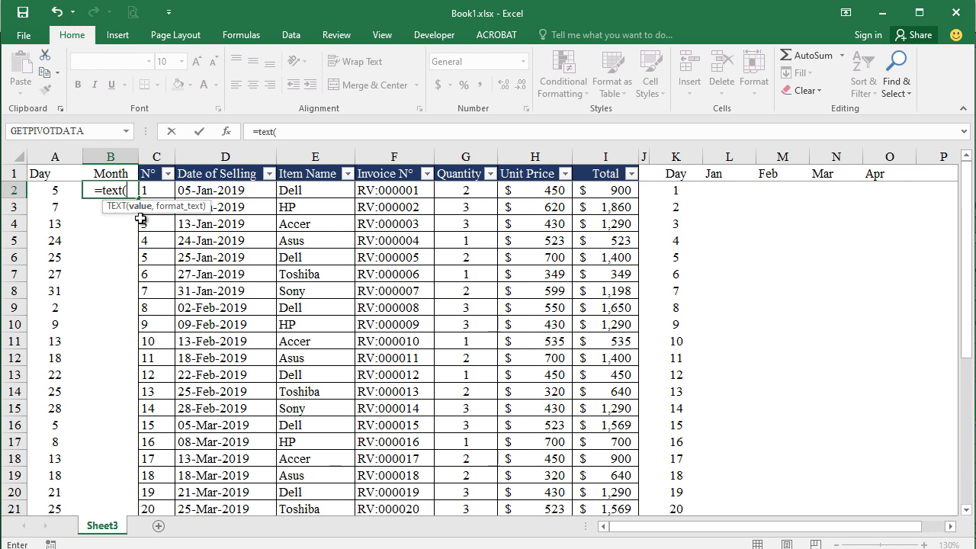
pyautogui.click(221, 191)
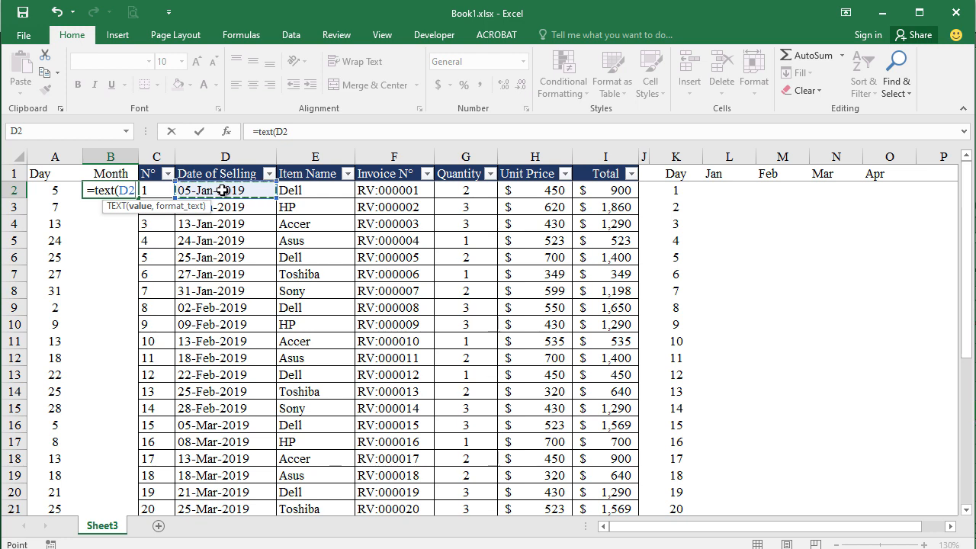
pyautogui.write(',')
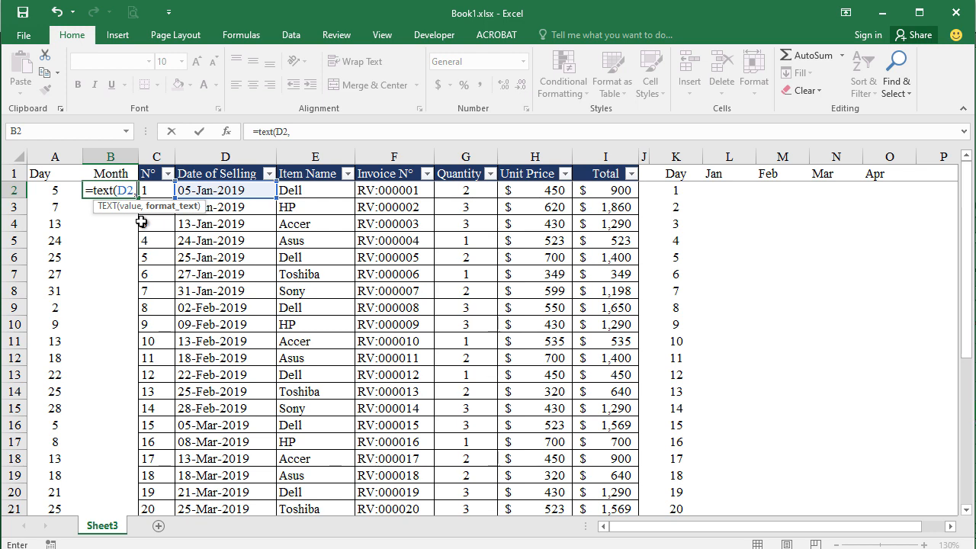
pyautogui.write('"')
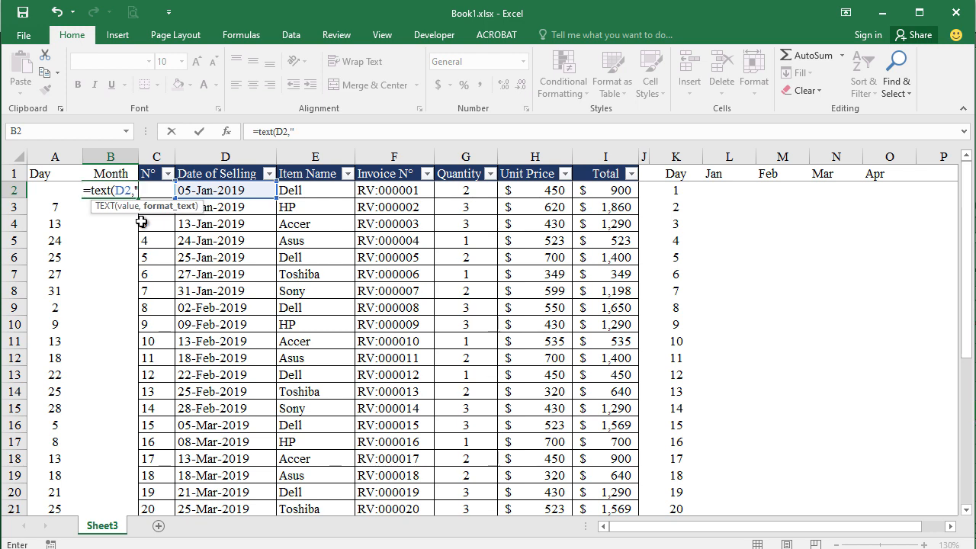
pyautogui.write('MMM')
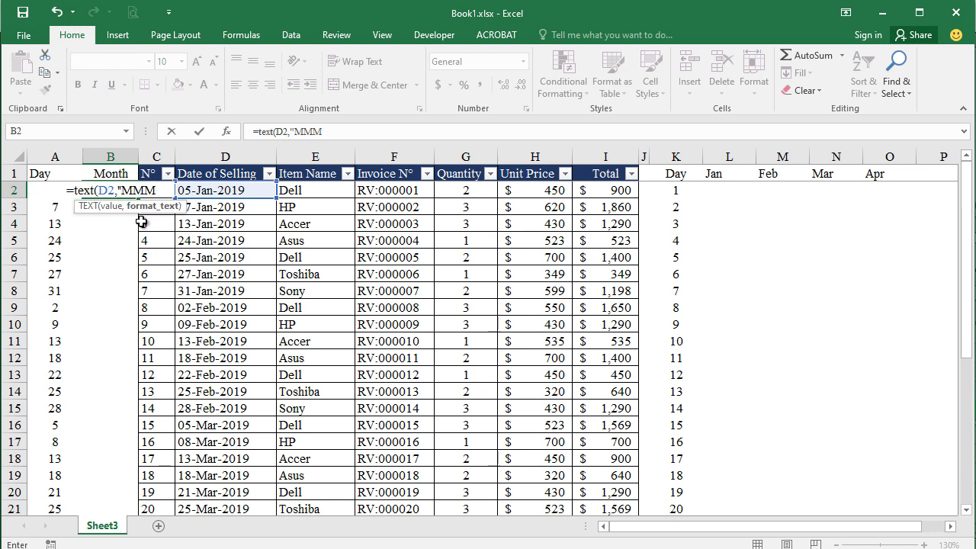
pyautogui.write('")')
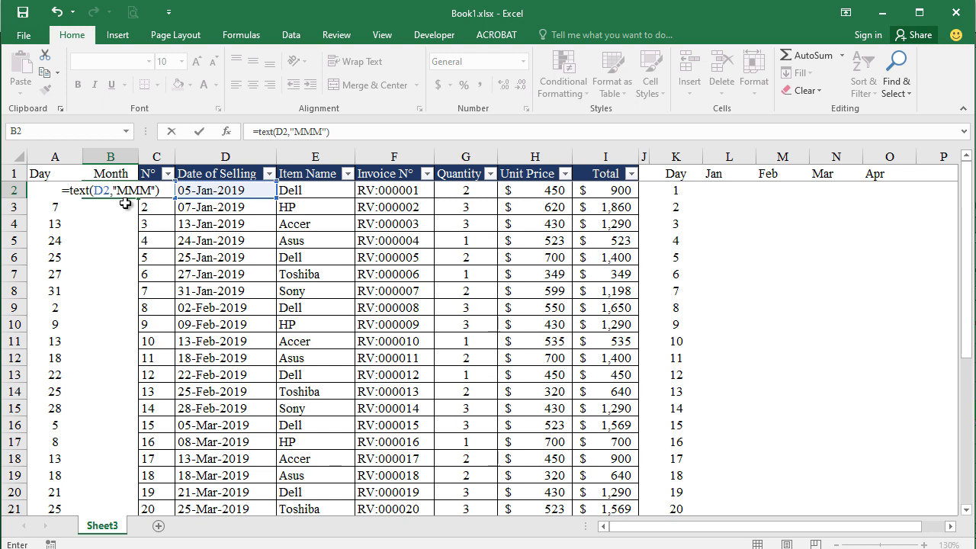
pyautogui.press('Return')
# Fill the TEXT formula from B2 down the Month column for every sales row.
pyautogui.click(119, 241)
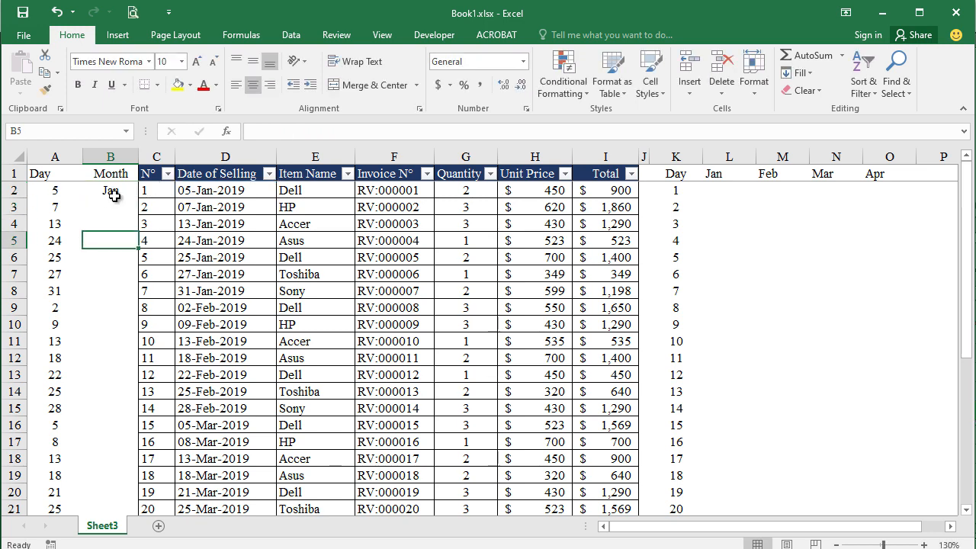
pyautogui.click(128, 192)
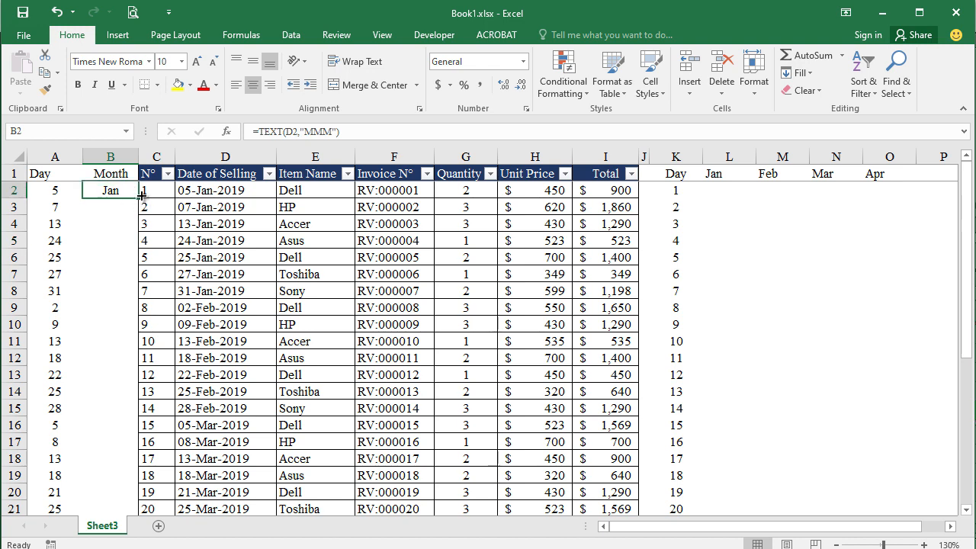
pyautogui.doubleClick(138, 198)
pyautogui.click(236, 324)
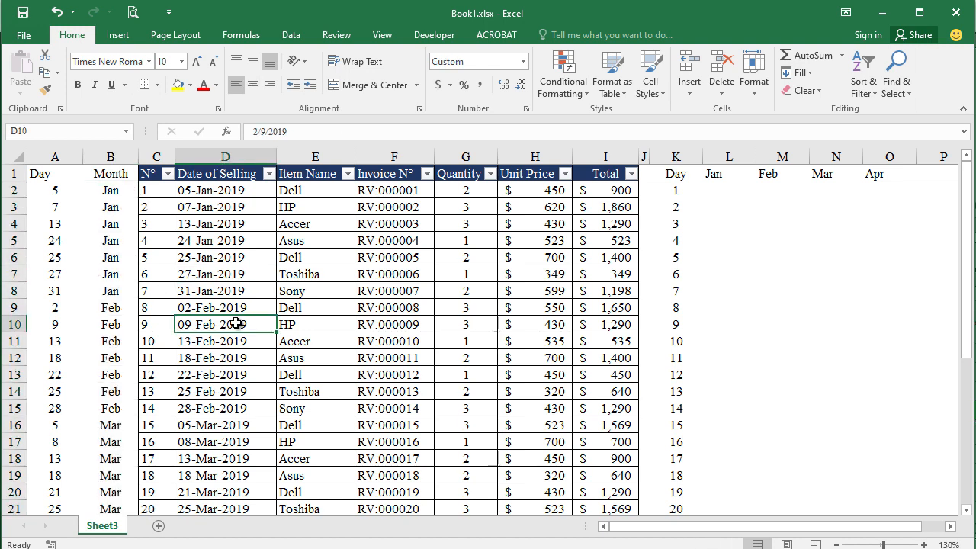
# Check that the grid's days and month headers correspond to the values in the helper Day and Month columns.
pyautogui.click(675, 174)
pyautogui.hotkey('ctrl', 'shift', 'Down')
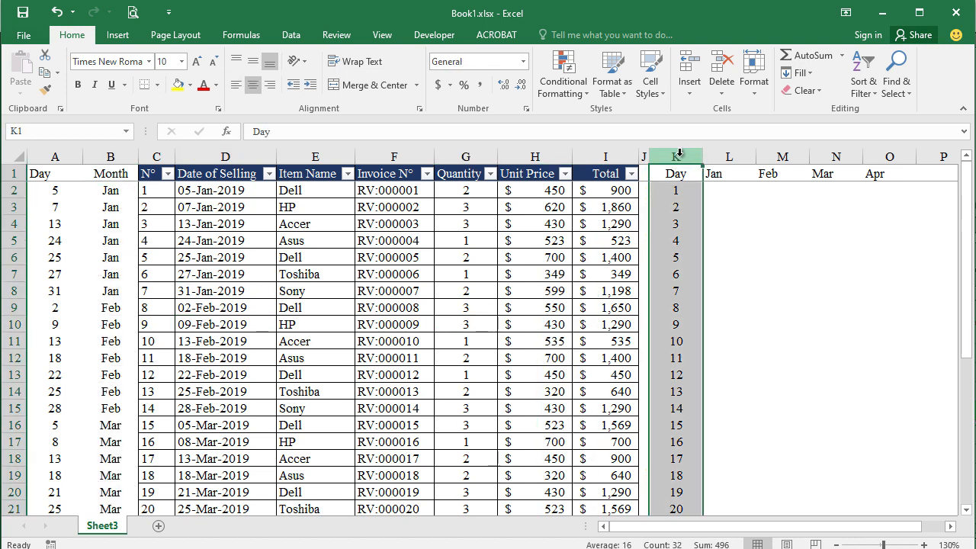
pyautogui.click(55, 174)
pyautogui.hotkey('ctrl', 'shift', 'Down')
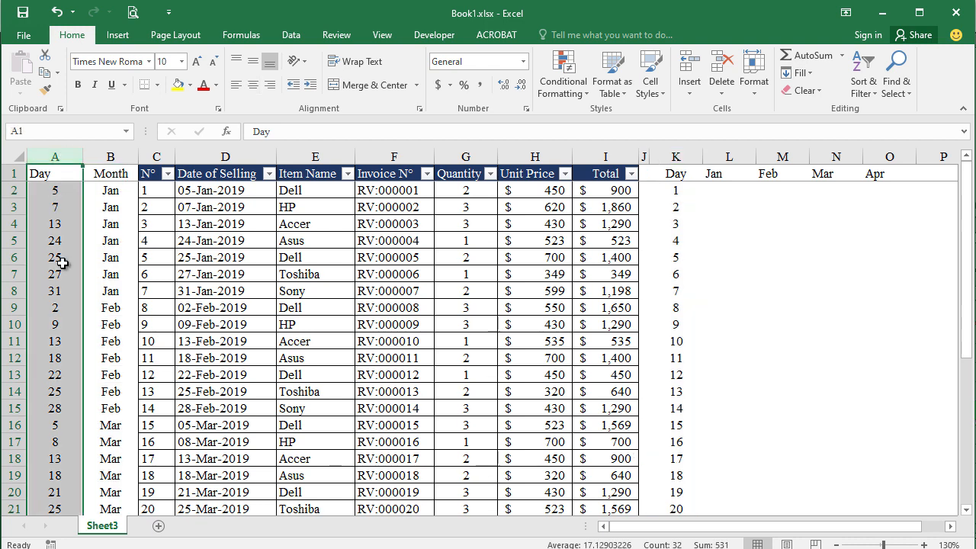
pyautogui.moveTo(713, 177); pyautogui.dragTo(874, 175)
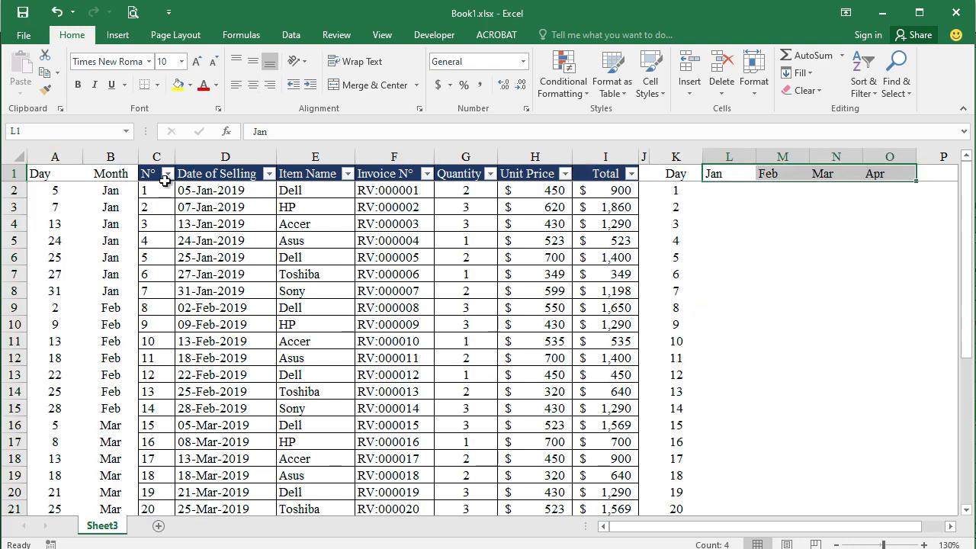
pyautogui.click(112, 174)
pyautogui.hotkey('ctrl', 'shift', 'Down')
pyautogui.click(394, 258)
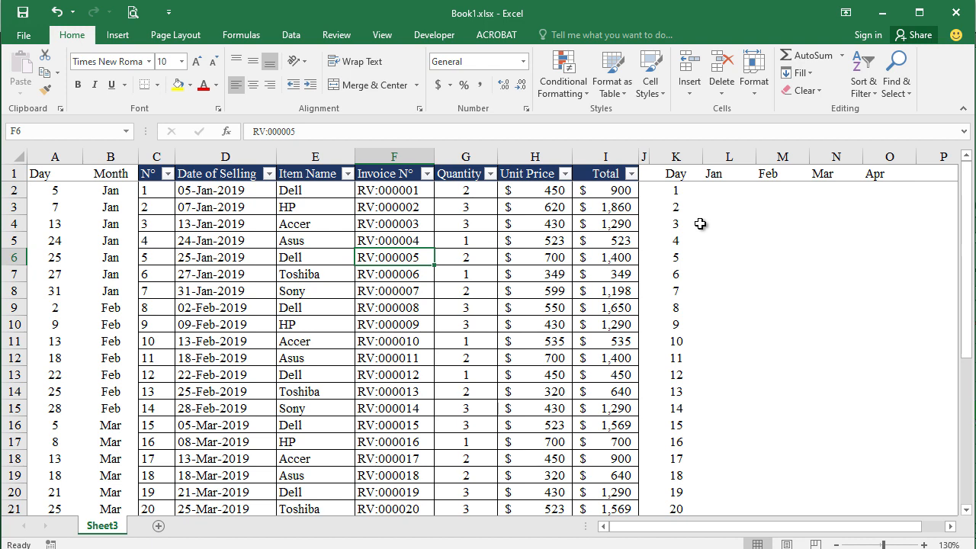
# Start a SUMIFS formula in L2 that sums I:I, with Day column A:A matched to the day in K2.
pyautogui.click(725, 190)
pyautogui.write('=')
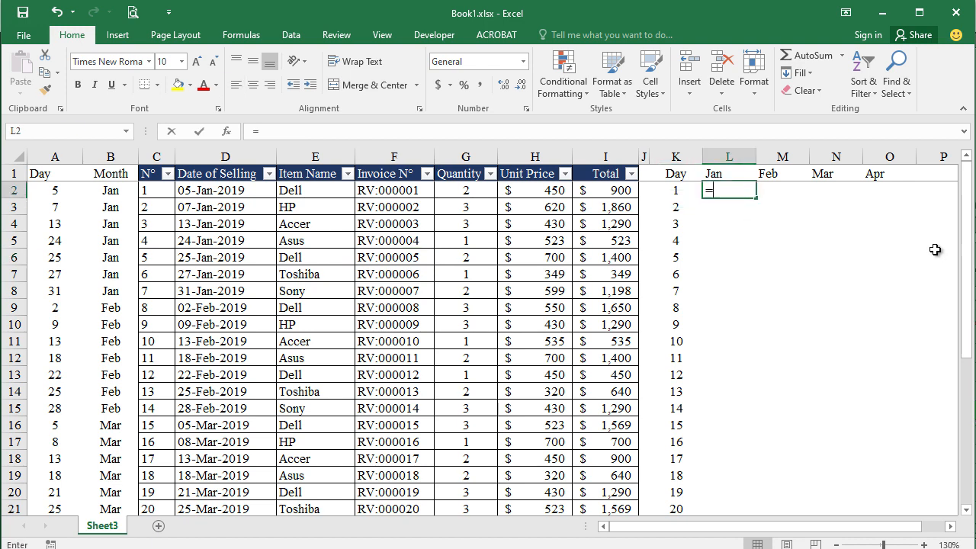
pyautogui.write('sumifs(')
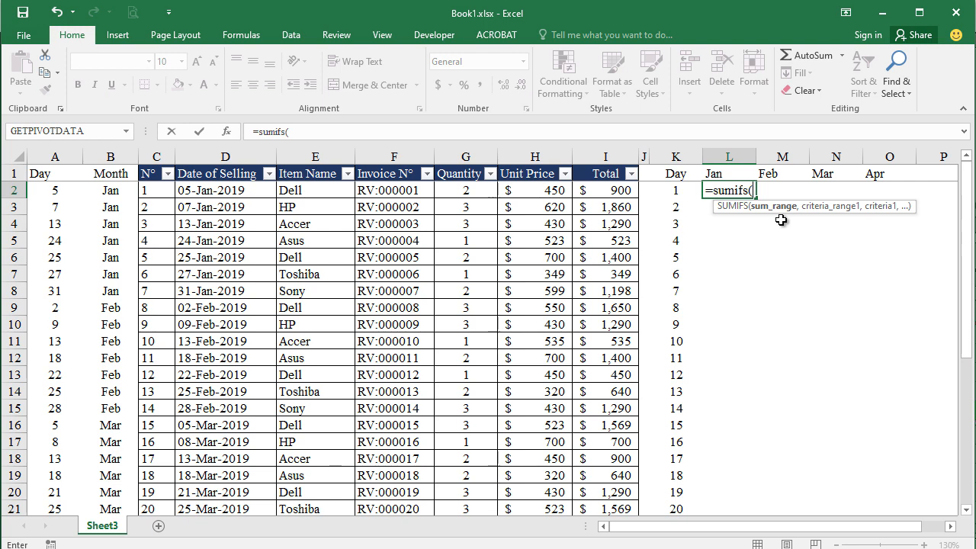
pyautogui.click(610, 156)
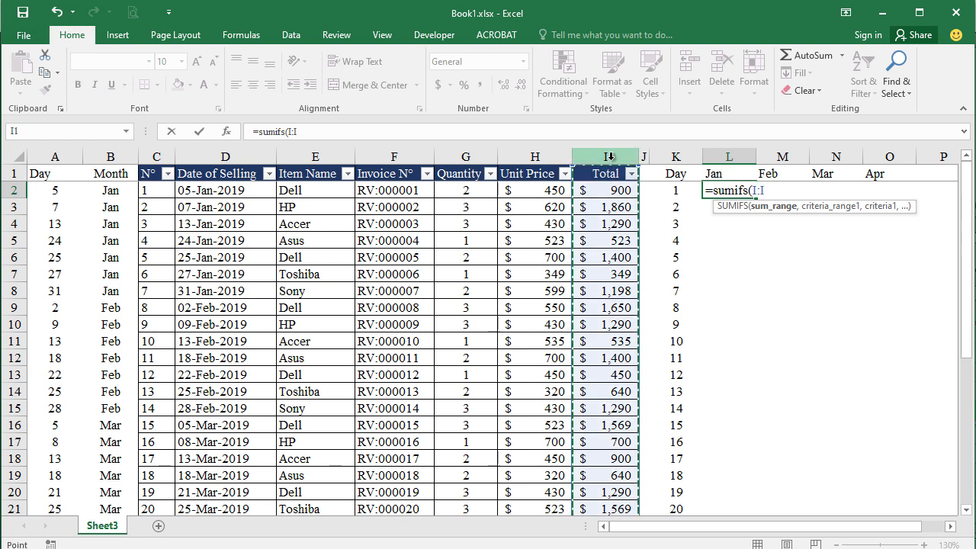
pyautogui.write(',')
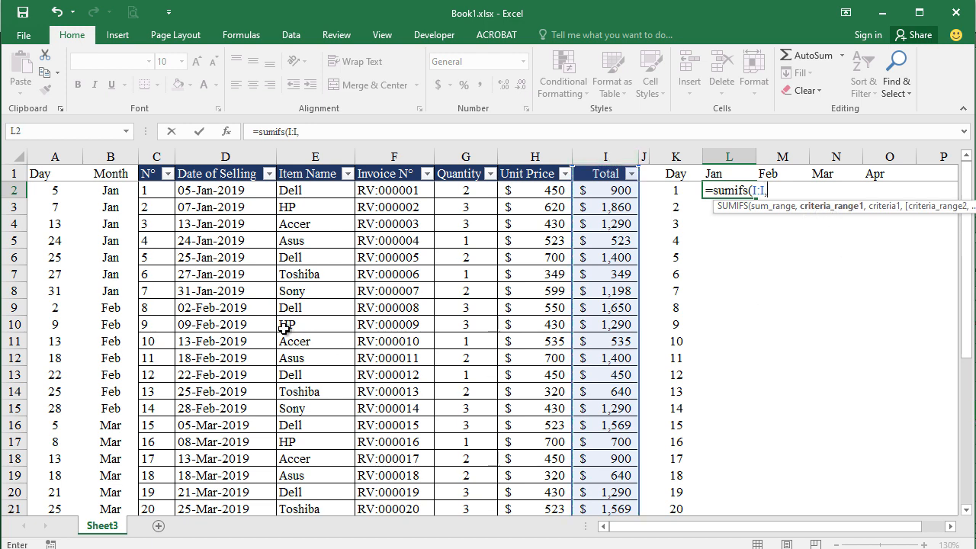
pyautogui.click(60, 153)
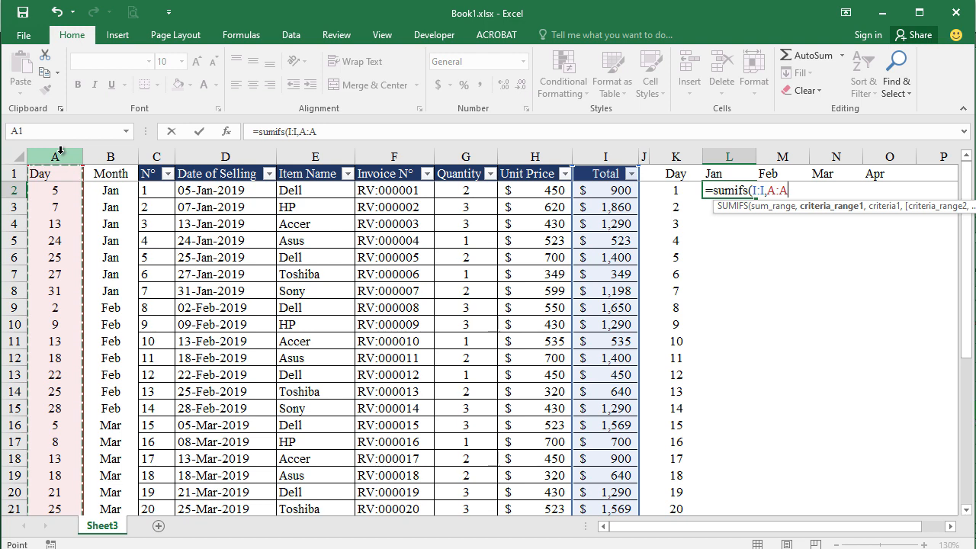
pyautogui.write(',')
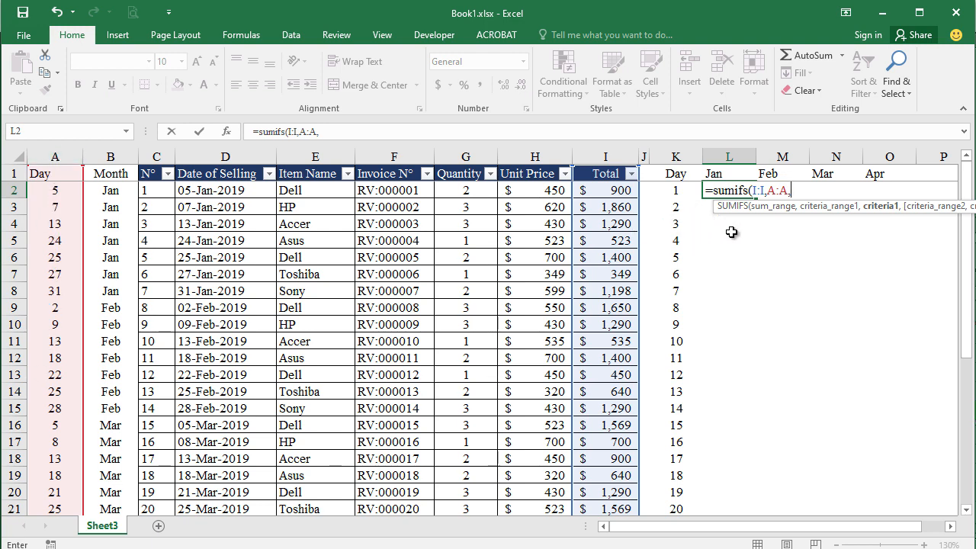
pyautogui.click(673, 192)
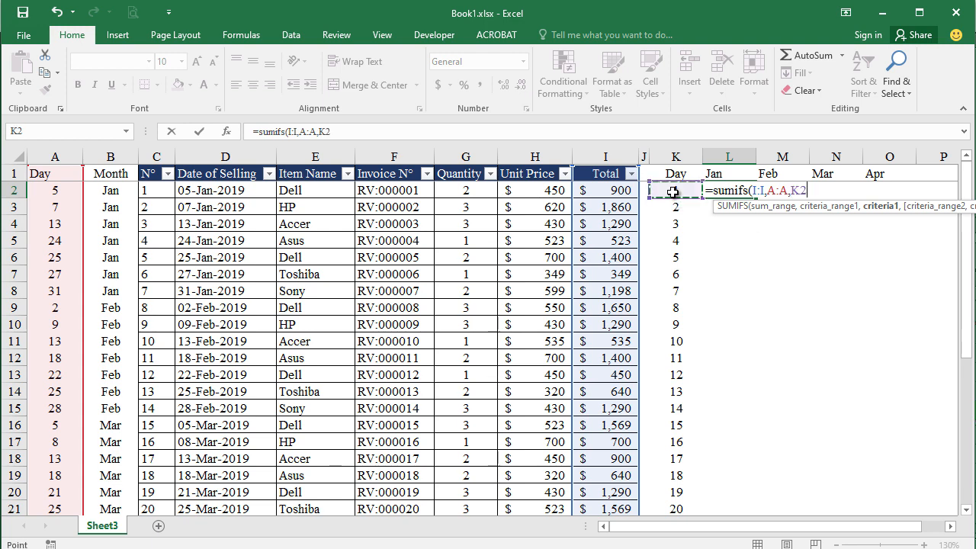
pyautogui.write(',')
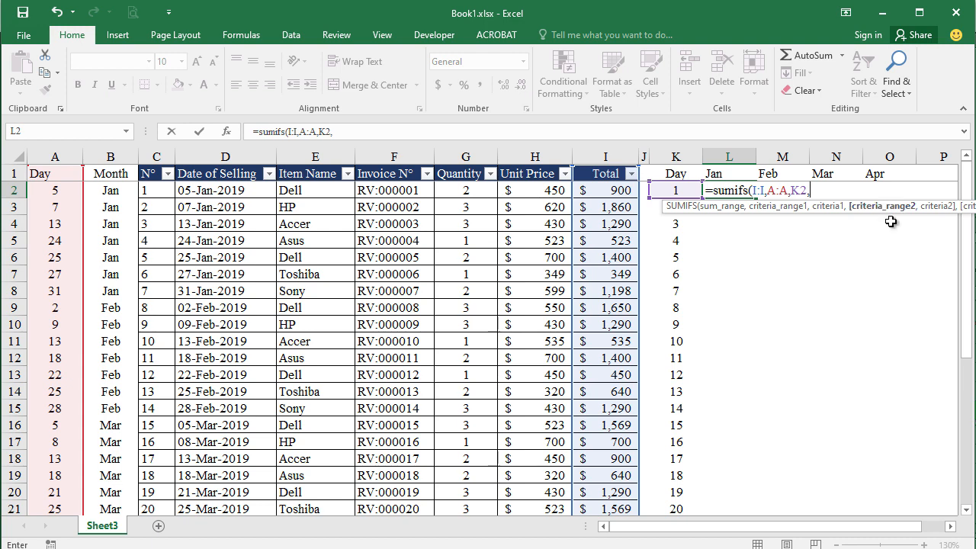
# Complete L2's SUMIFS formula with Month column B:B as the second criteria range and the header in L1 as its criterion.
pyautogui.click(111, 155)
pyautogui.write(',')
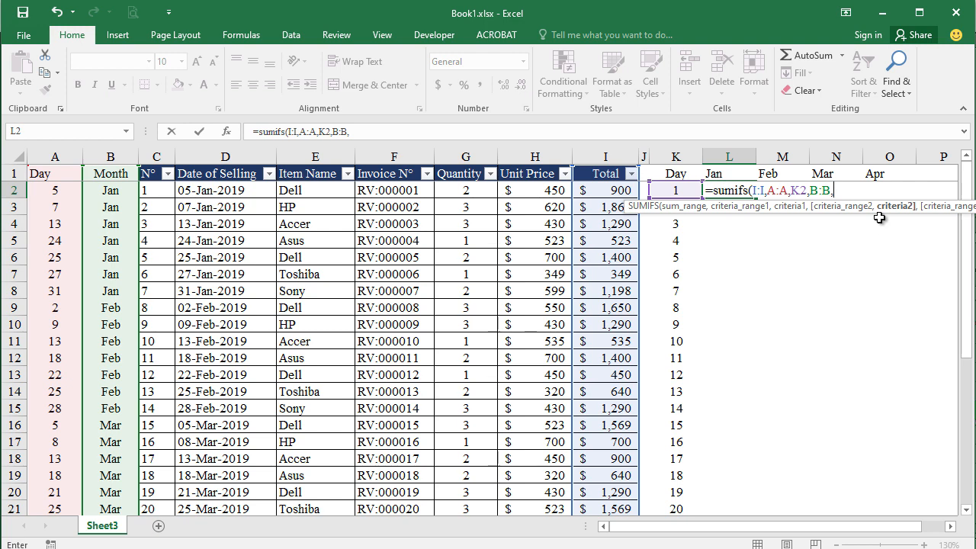
pyautogui.click(730, 172)
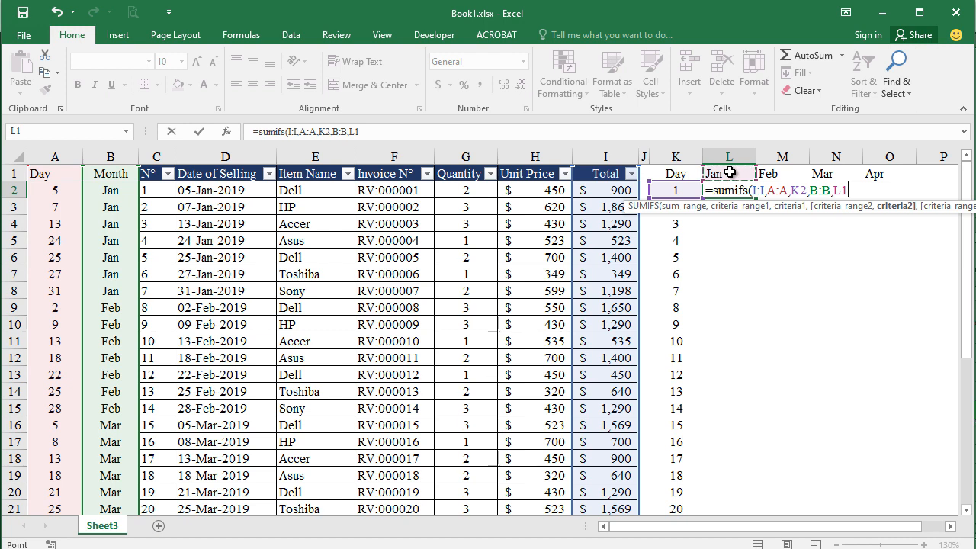
pyautogui.write(')')
pyautogui.press('Return')
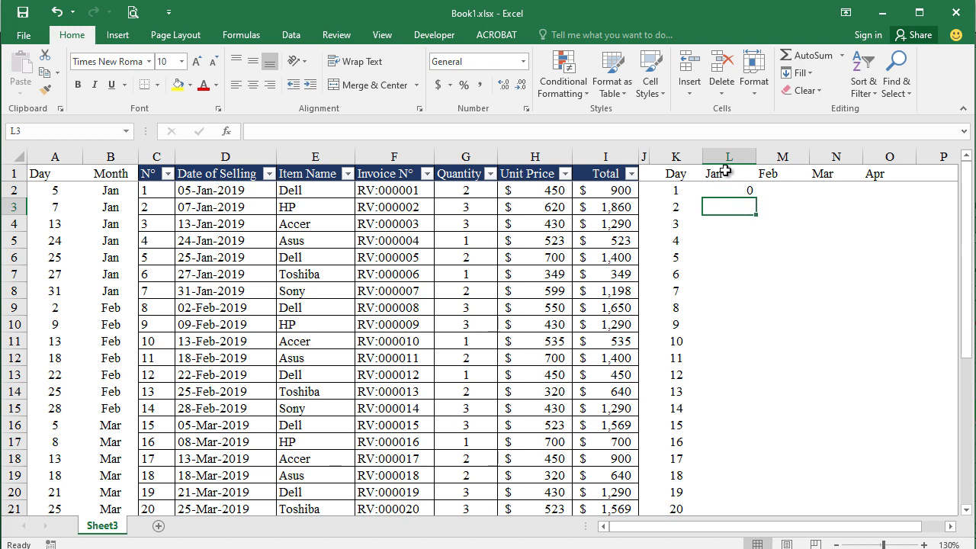
# Fill the January SUMIFS formula from L2 down to L13.
pyautogui.click(674, 191)
pyautogui.click(76, 194)
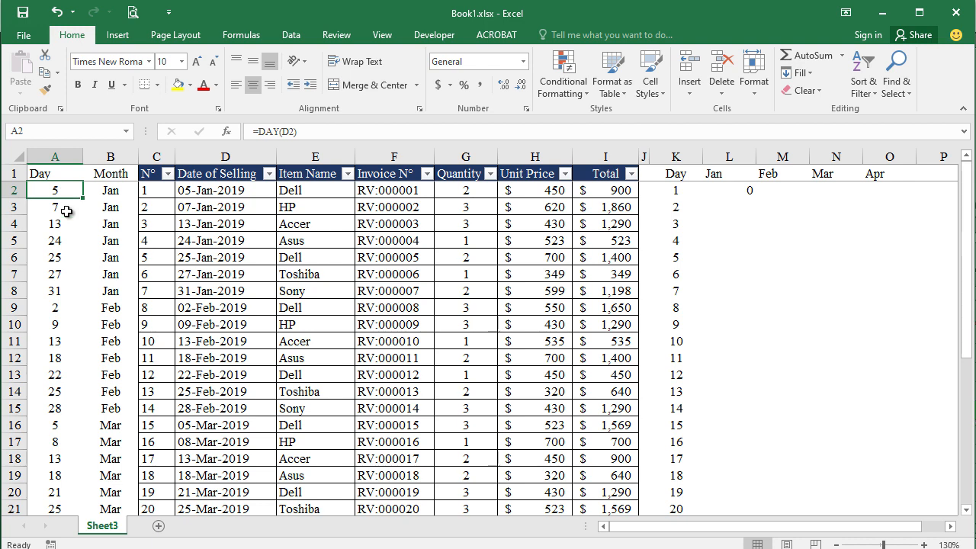
pyautogui.click(730, 190)
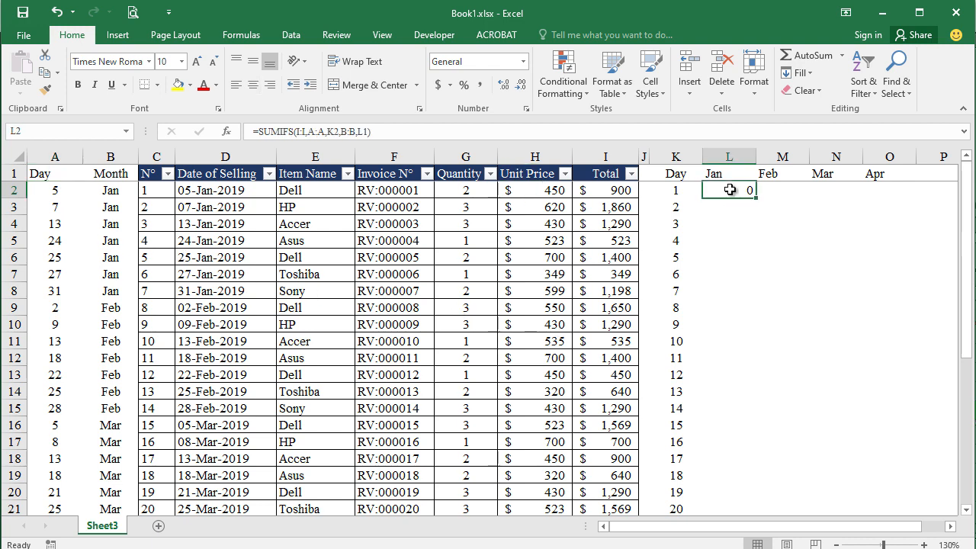
pyautogui.moveTo(756, 197); pyautogui.dragTo(750, 385)
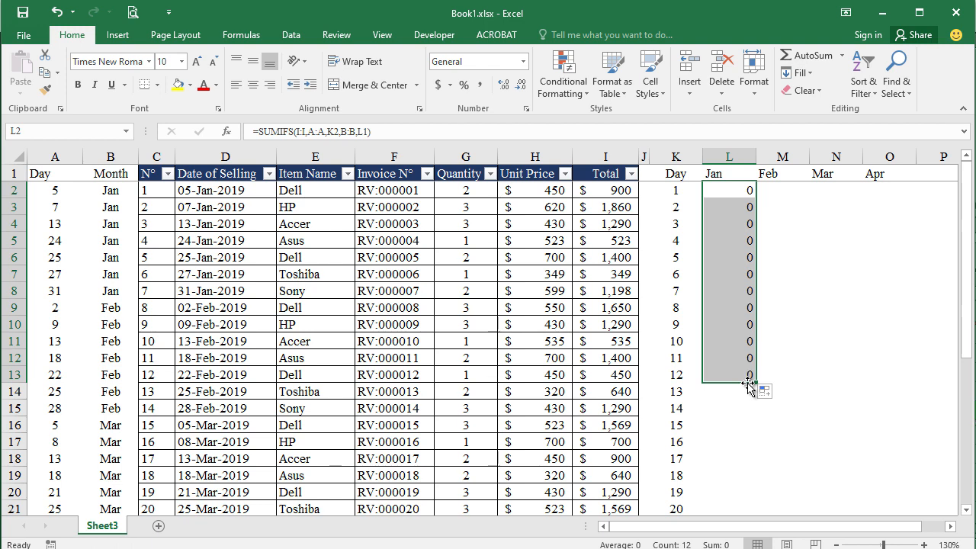
pyautogui.click(791, 372)
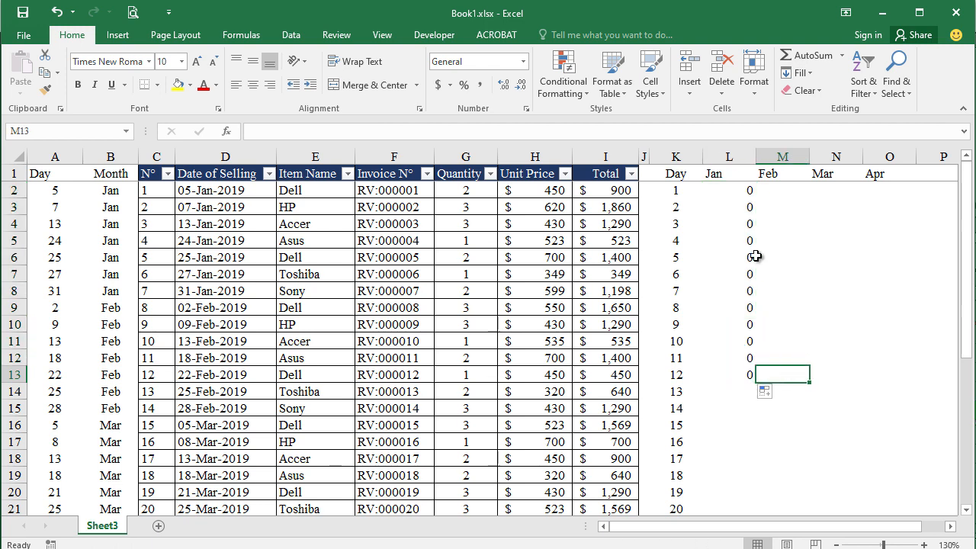
# Examine how the month header reference shifts in the filled SUMIFS formulas below L2.
pyautogui.click(735, 192)
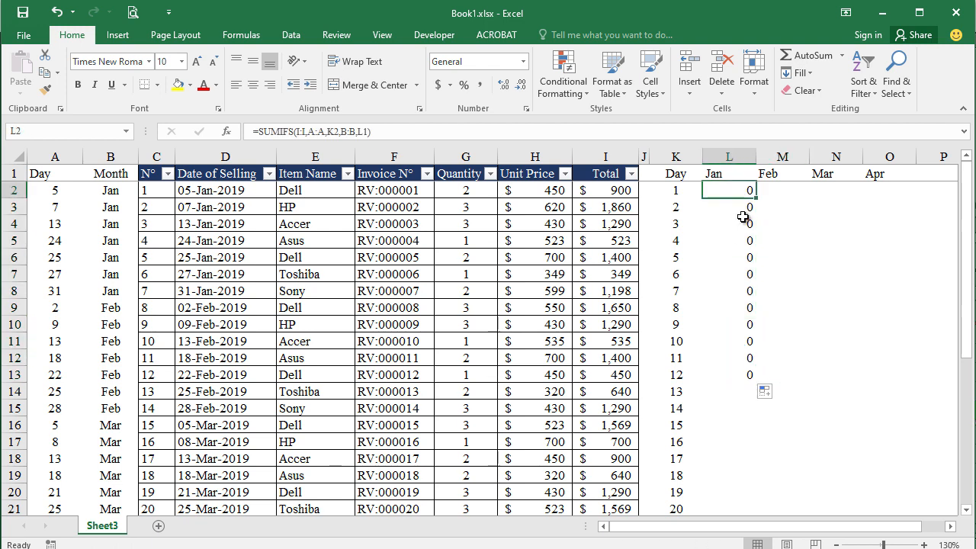
pyautogui.press('Down')
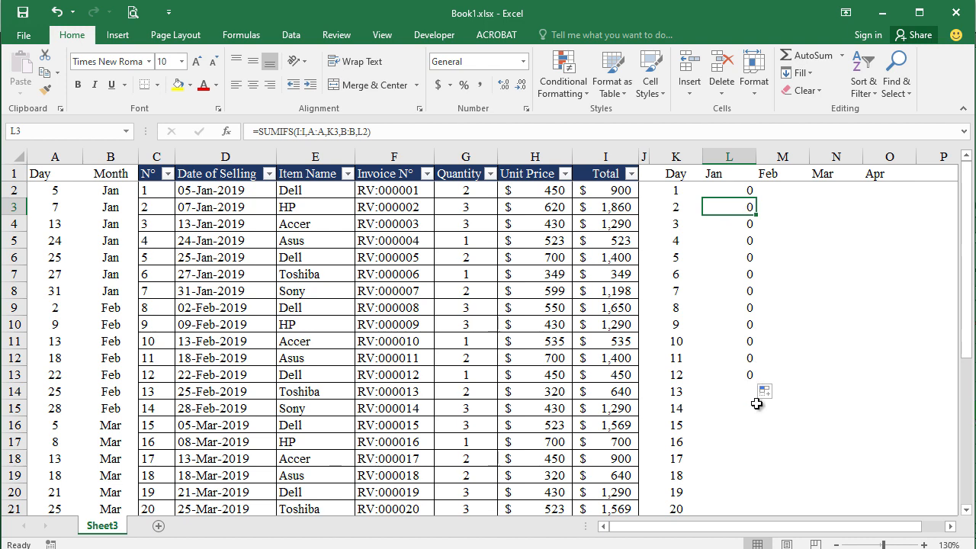
pyautogui.press('F2')
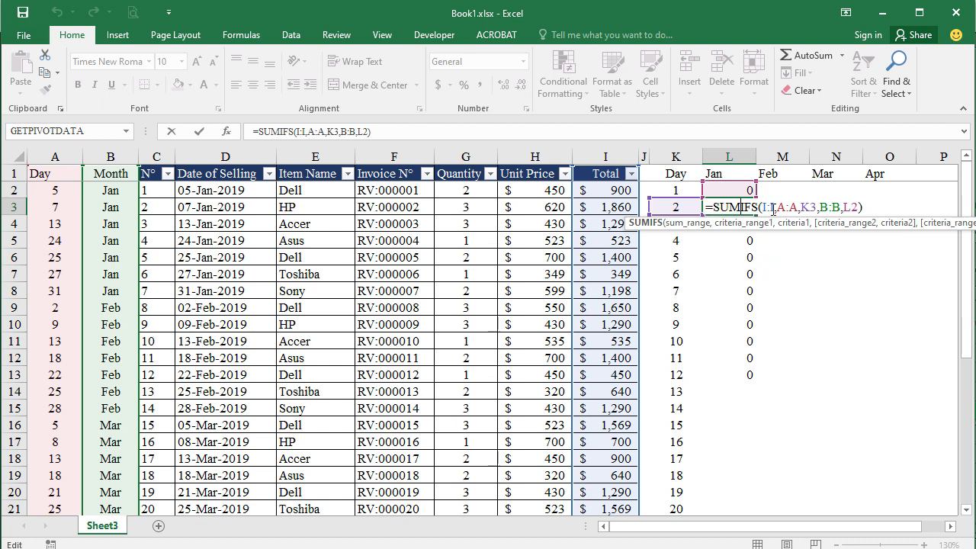
pyautogui.click(629, 158)
pyautogui.press('Escape')
pyautogui.doubleClick(741, 243)
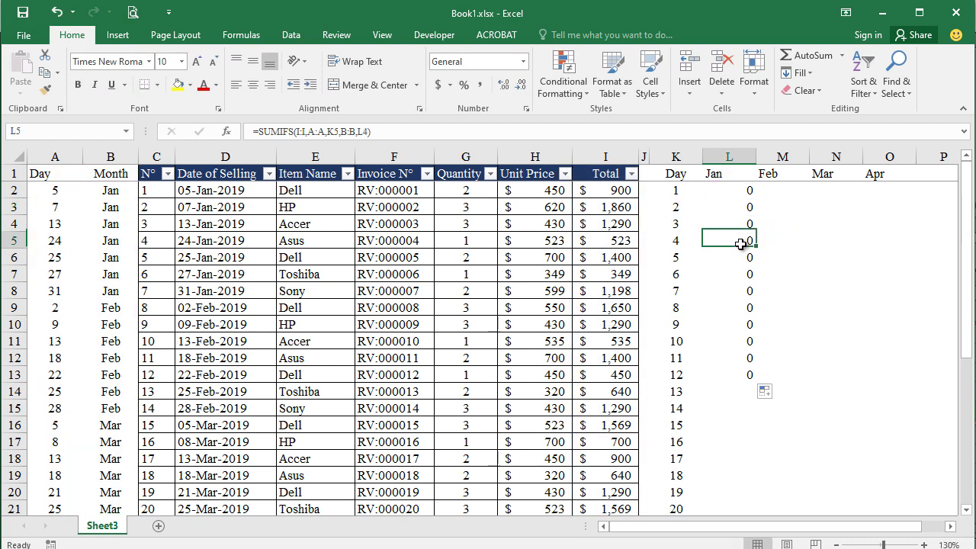
pyautogui.hotkey('shift', 'Return')
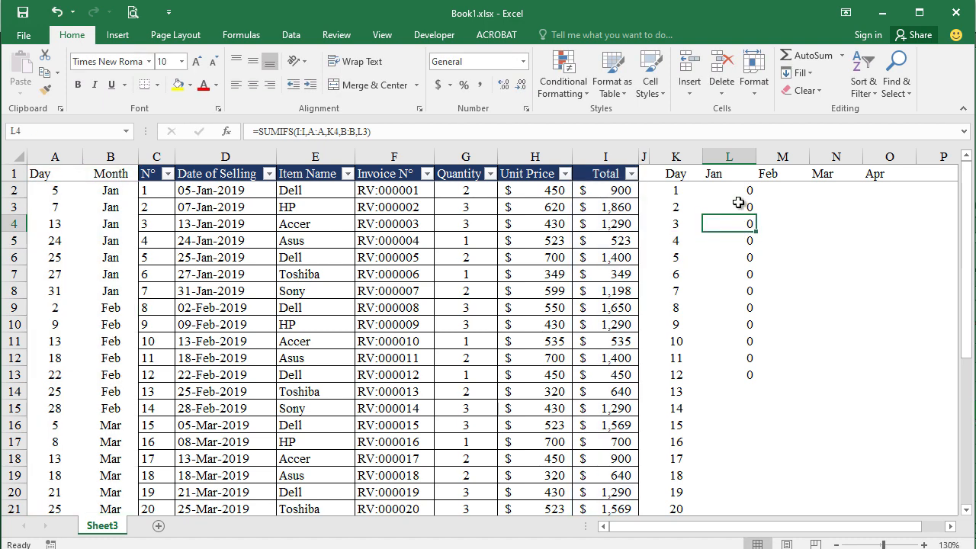
pyautogui.moveTo(739, 190); pyautogui.dragTo(737, 360)
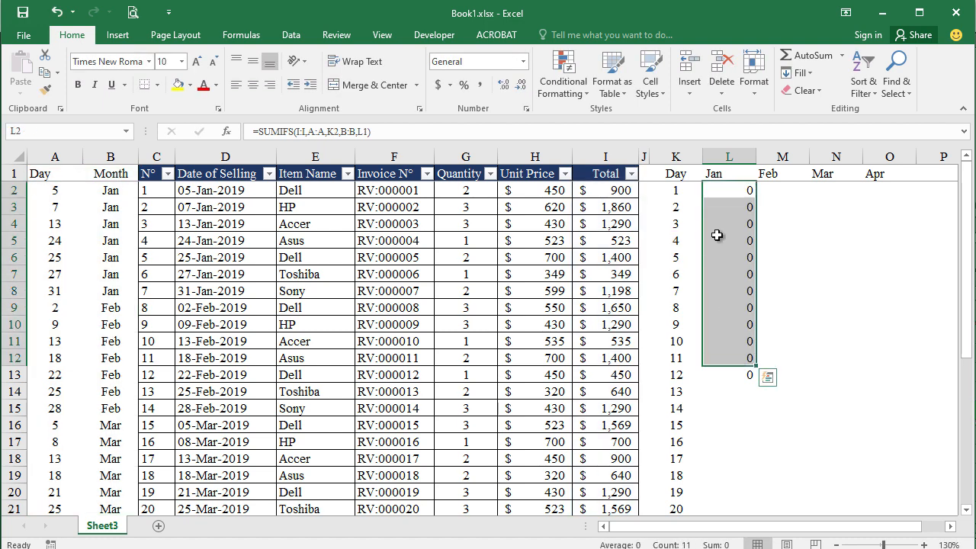
pyautogui.click(735, 175)
pyautogui.moveTo(739, 175)
pyautogui.mouseDown()
pyautogui.moveTo(741, 351)
pyautogui.moveTo(738, 177)
pyautogui.mouseUp()
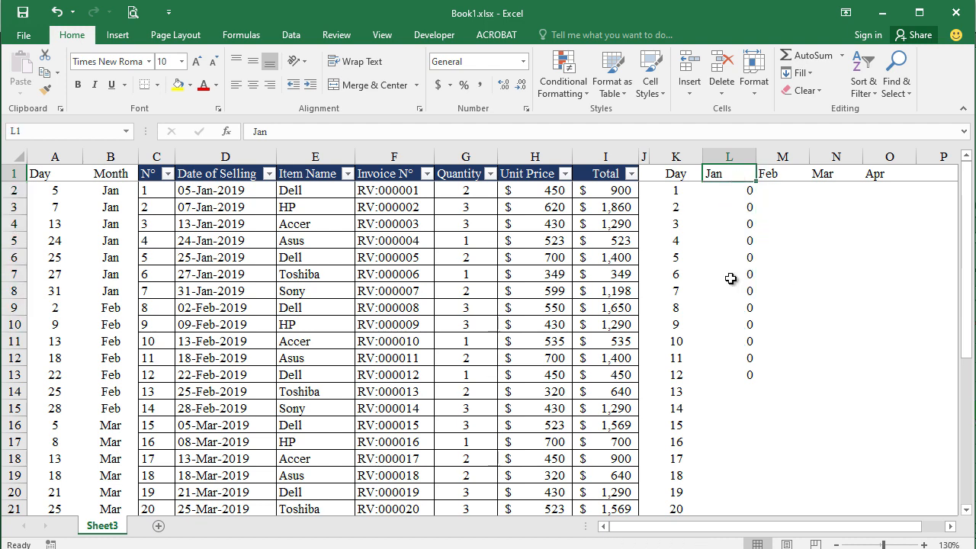
# Lock the header row in L2's month criterion as L$1 and refill the SUMIFS formula down to L13.
pyautogui.click(741, 191)
pyautogui.doubleClick(741, 192)
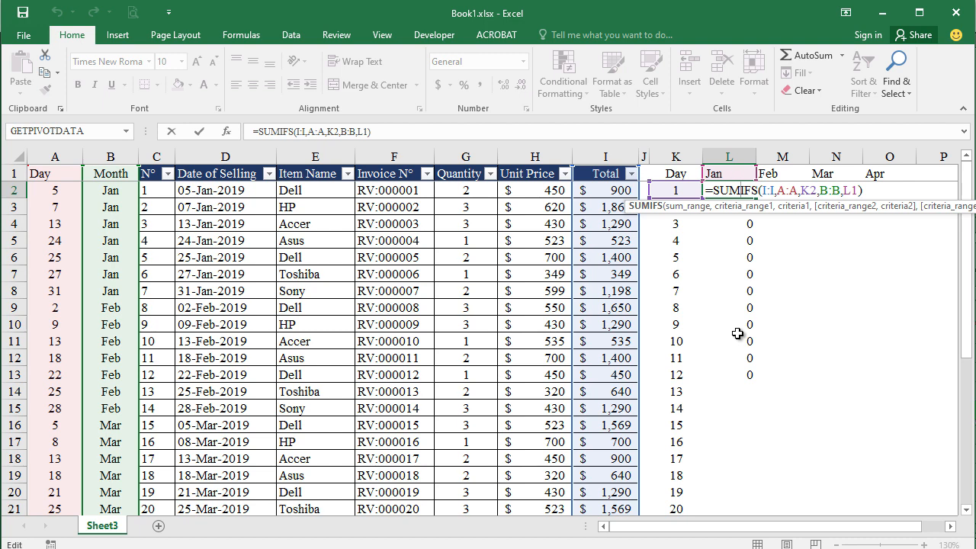
pyautogui.click(856, 190)
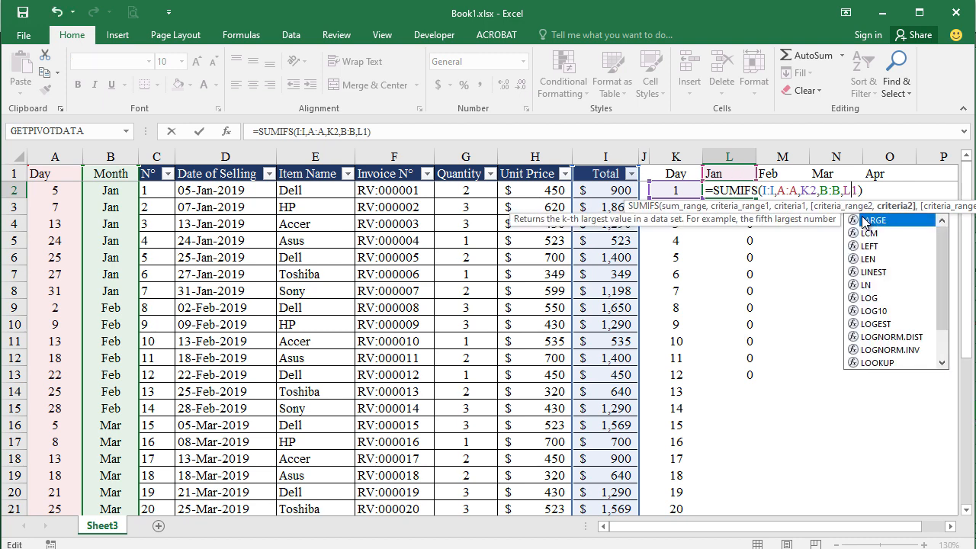
pyautogui.write('$')
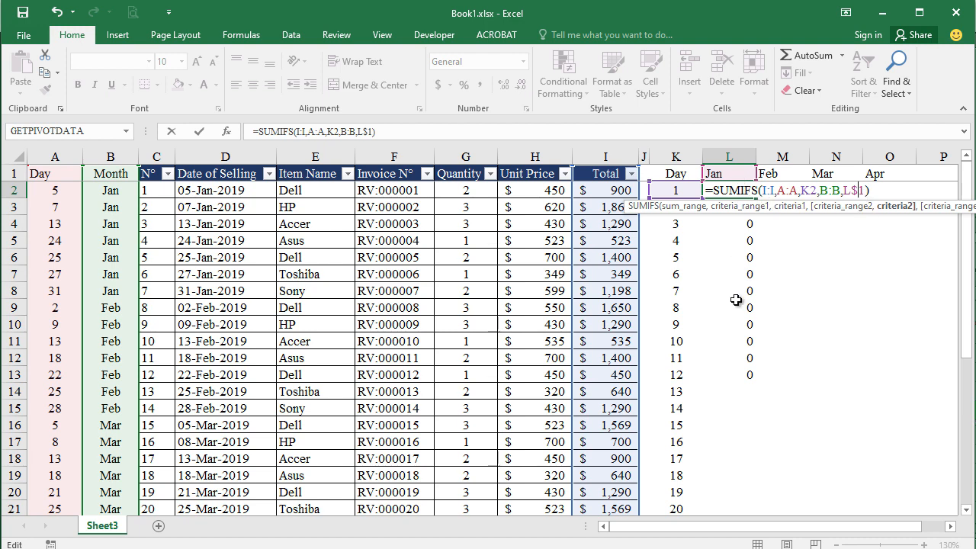
pyautogui.press('Return')
pyautogui.click(741, 192)
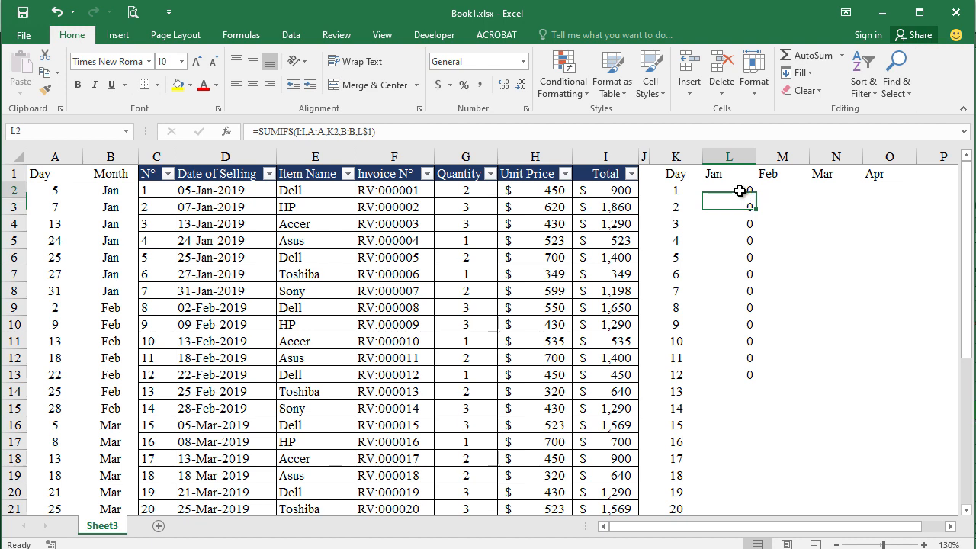
pyautogui.moveTo(759, 200); pyautogui.dragTo(755, 377)
pyautogui.click(783, 341)
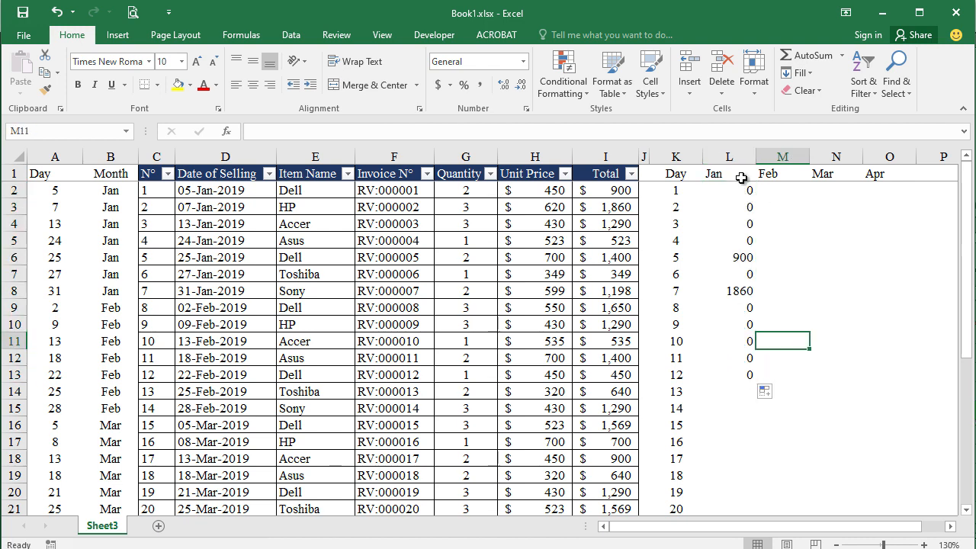
# Check the January results for the first days against the matching dates and totals in the sales table.
pyautogui.click(743, 191)
pyautogui.click(772, 221)
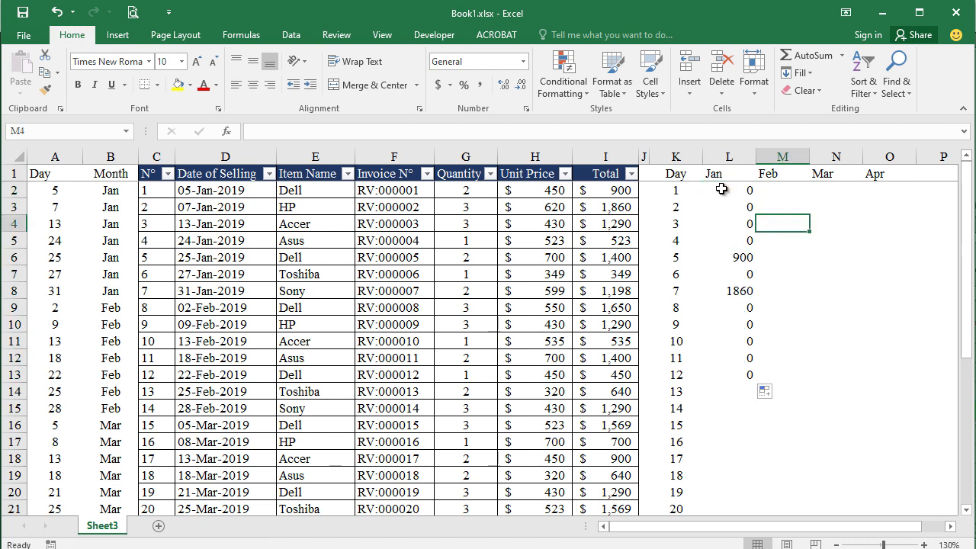
pyautogui.moveTo(719, 190); pyautogui.dragTo(731, 238)
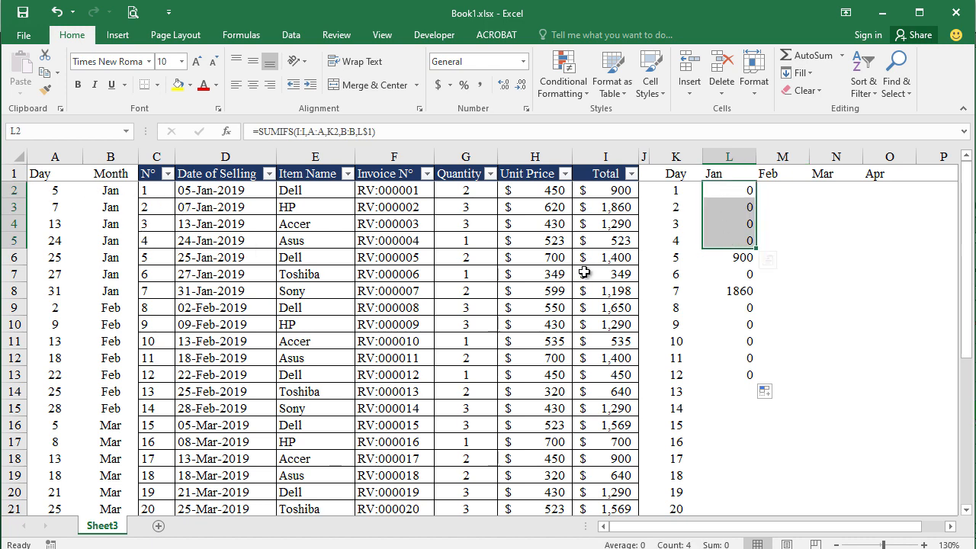
pyautogui.click(744, 258)
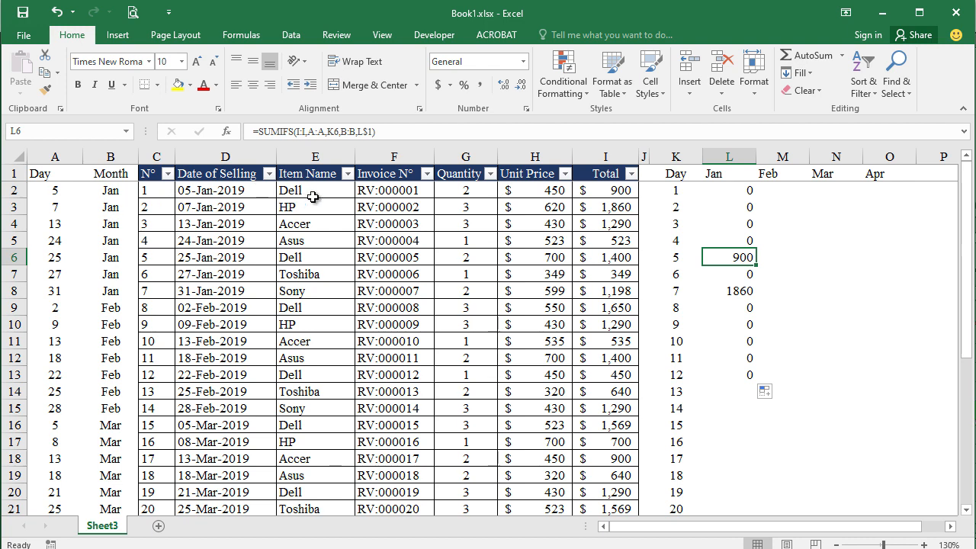
pyautogui.click(611, 194)
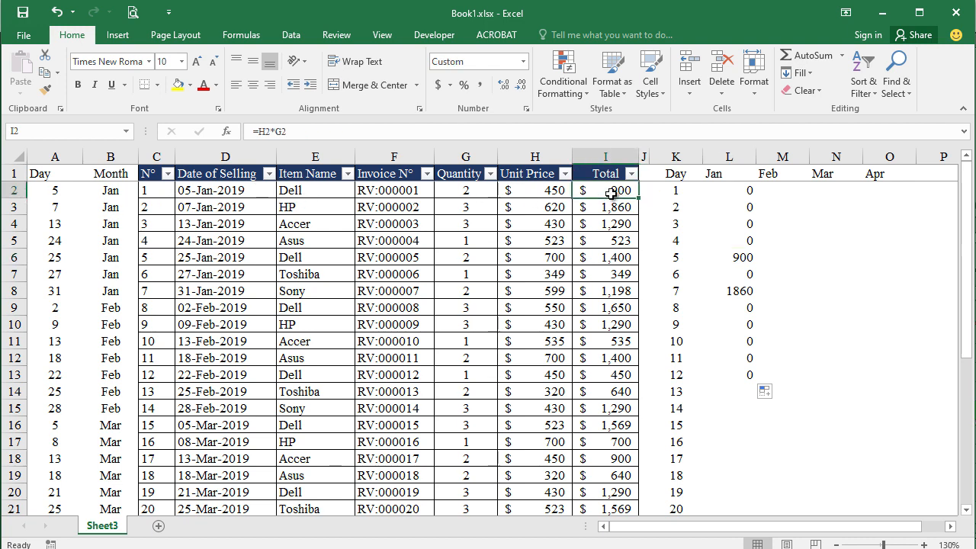
pyautogui.click(780, 225)
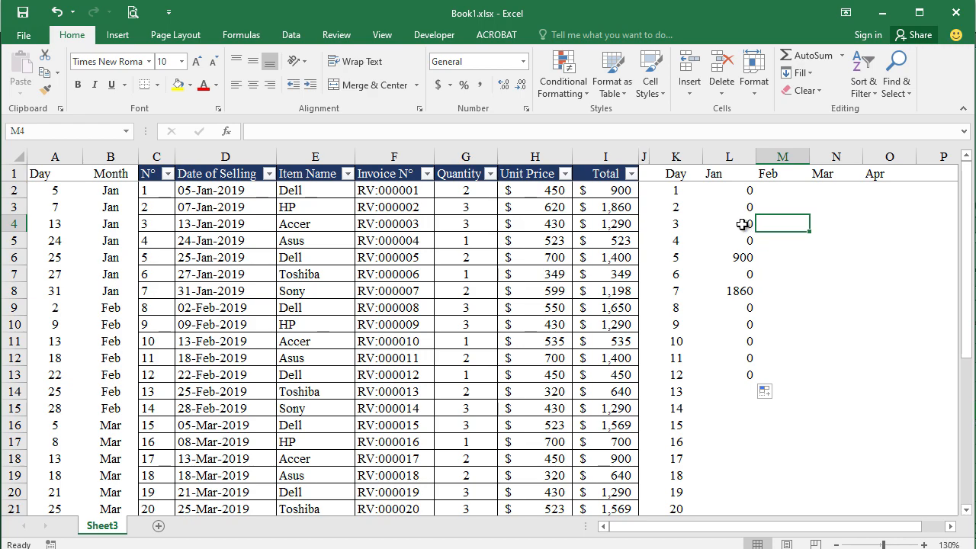
# Fill the corrected SUMIFS formula from L2 down to L32 so January covers all 31 days.
pyautogui.click(736, 193)
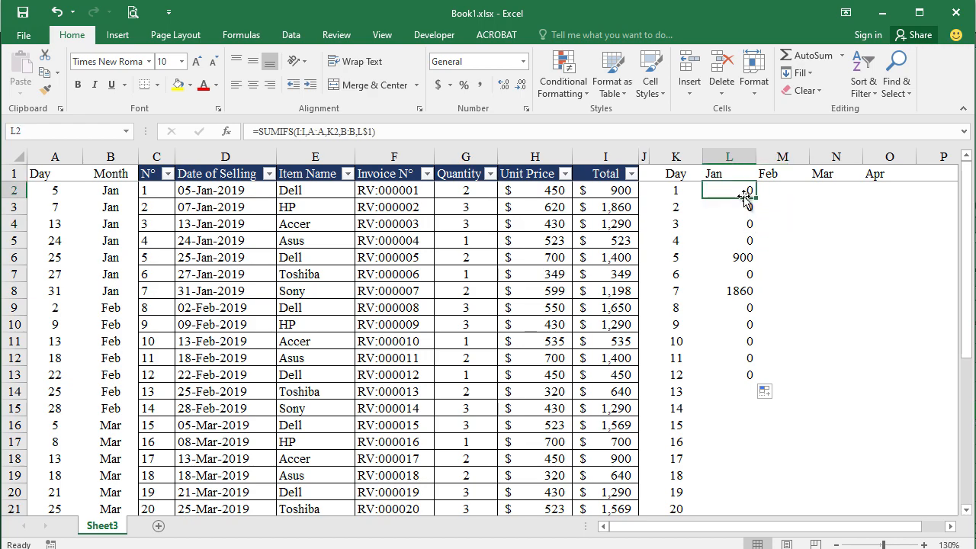
pyautogui.moveTo(756, 199); pyautogui.dragTo(743, 484)
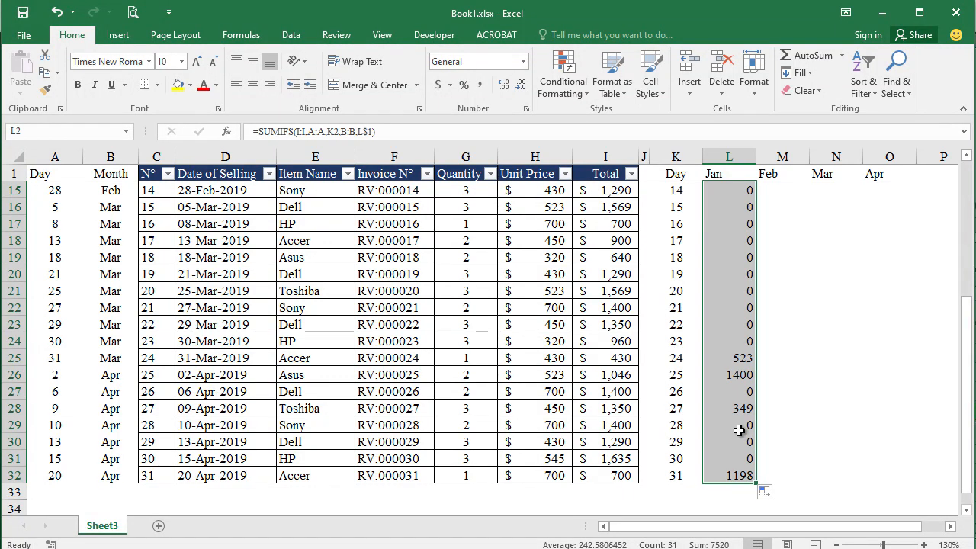
pyautogui.scroll(4, 740, 427)
pyautogui.click(731, 193)
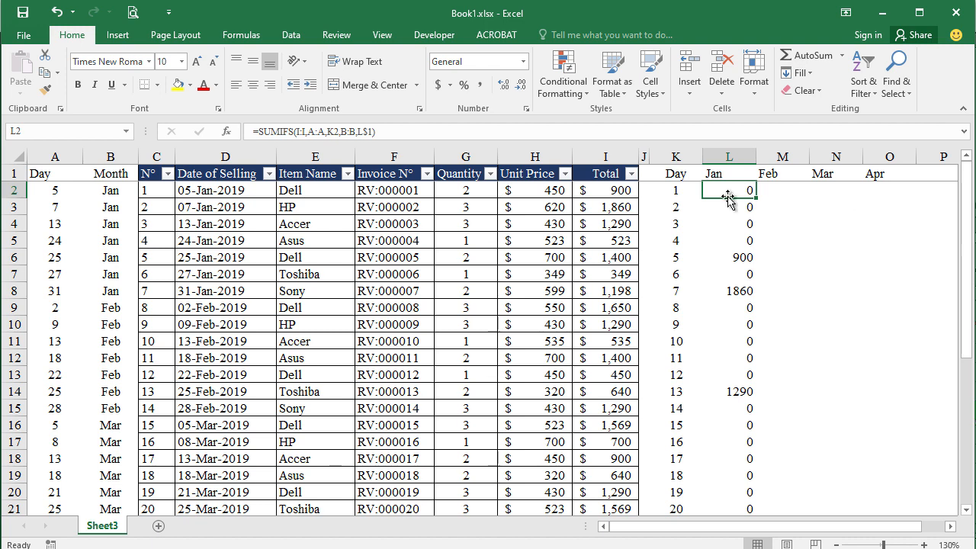
pyautogui.click(781, 190)
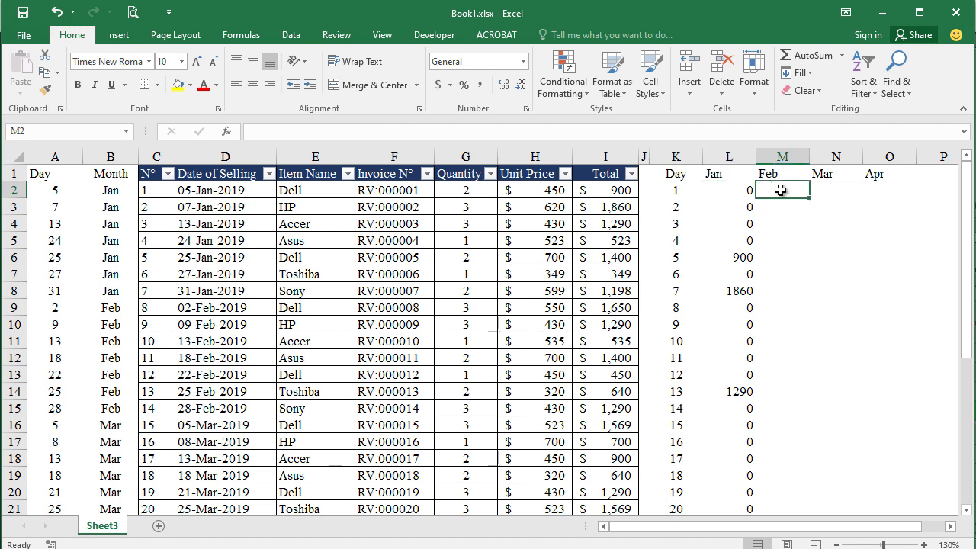
pyautogui.moveTo(781, 189); pyautogui.dragTo(780, 423)
pyautogui.click(835, 191)
pyautogui.moveTo(834, 191); pyautogui.dragTo(847, 448)
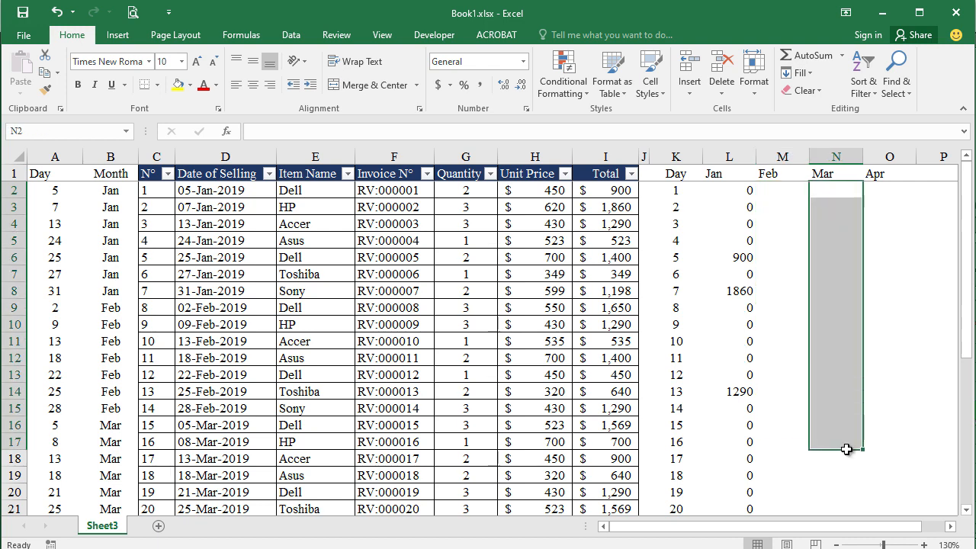
pyautogui.click(893, 190)
pyautogui.moveTo(893, 190); pyautogui.dragTo(898, 427)
pyautogui.click(836, 358)
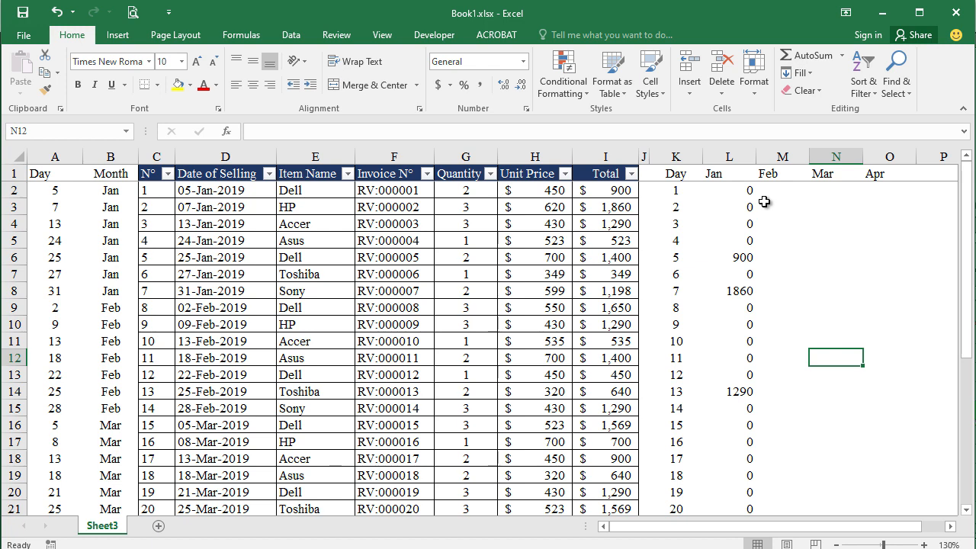
# Try filling L2's SUMIFS formula across to O2, and examine how the column references shift in M2.
pyautogui.click(712, 192)
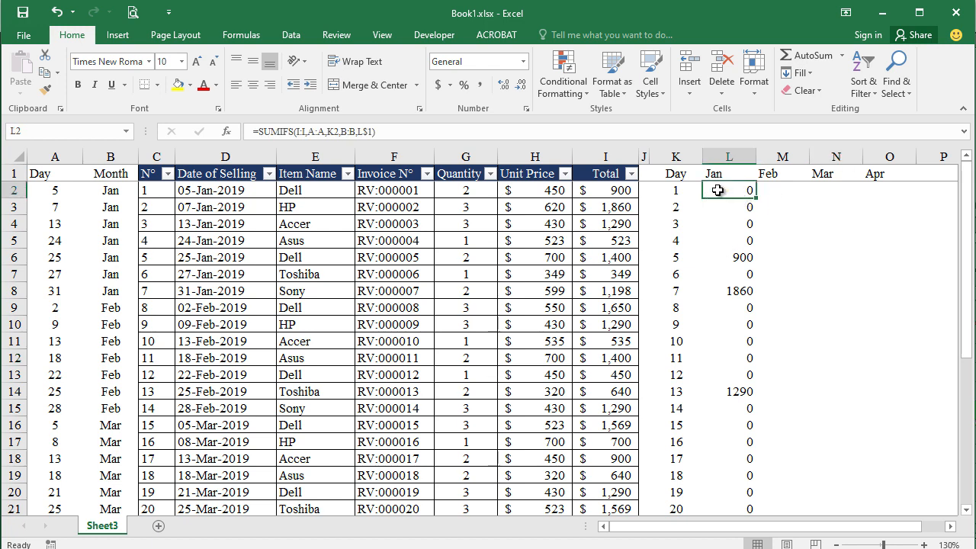
pyautogui.moveTo(756, 198); pyautogui.dragTo(918, 199)
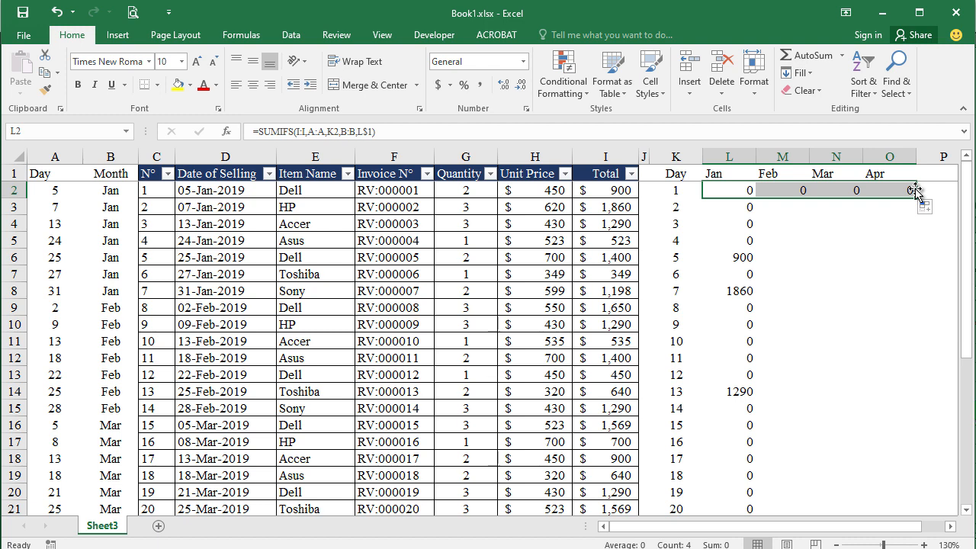
pyautogui.click(891, 240)
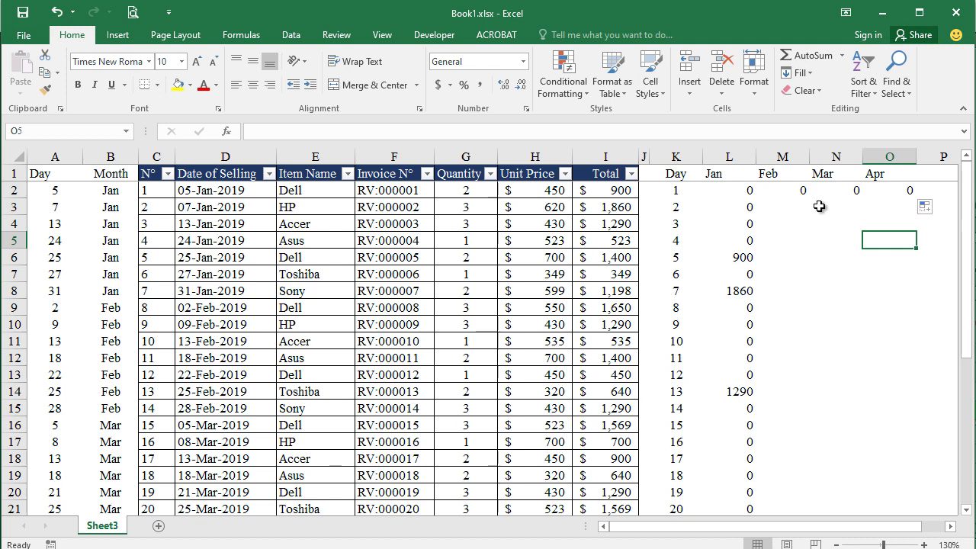
pyautogui.doubleClick(795, 190)
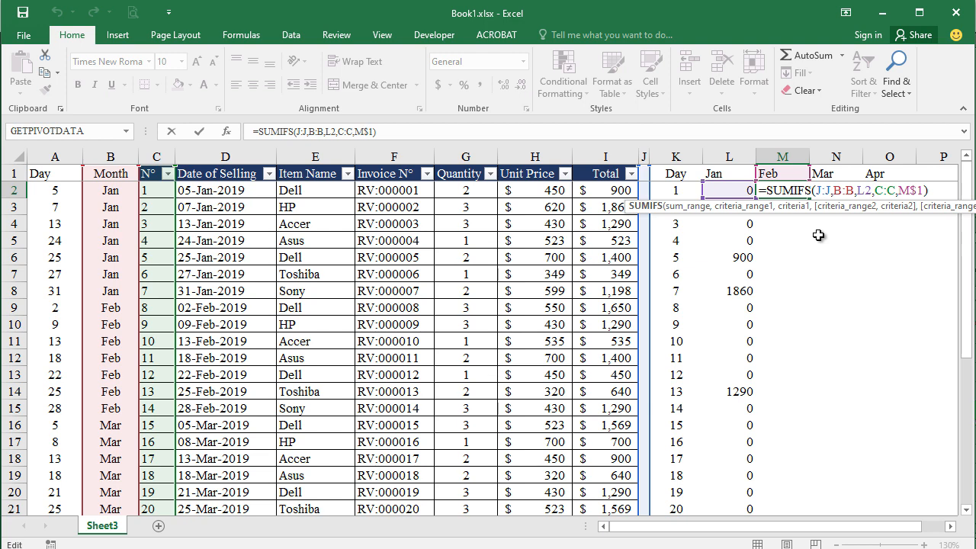
pyautogui.press('Escape')
pyautogui.click(813, 286)
# Lock the references in L2's SUMIFS formula as $I:$I, $A:$A, $K2 and $B:$B, keeping L$1 for the month.
pyautogui.click(744, 193)
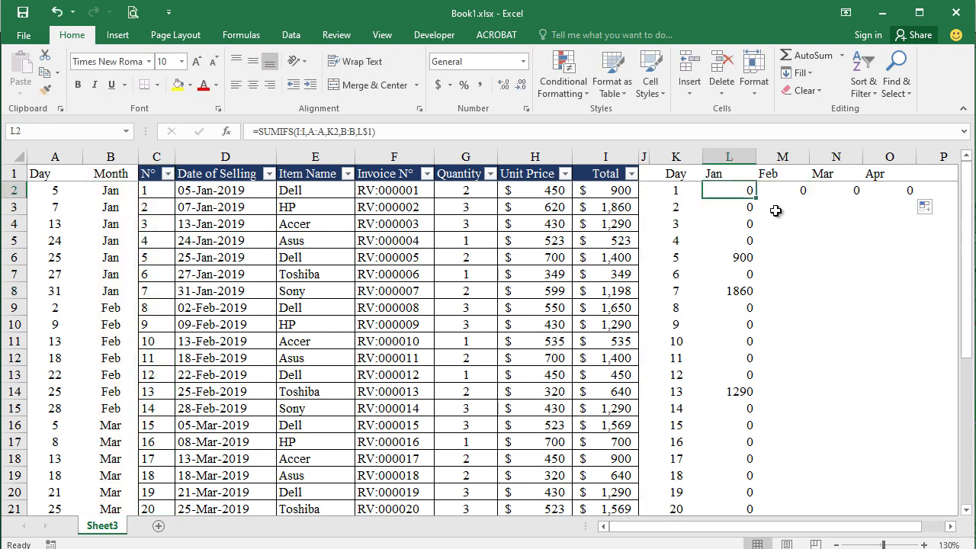
pyautogui.press('F2')
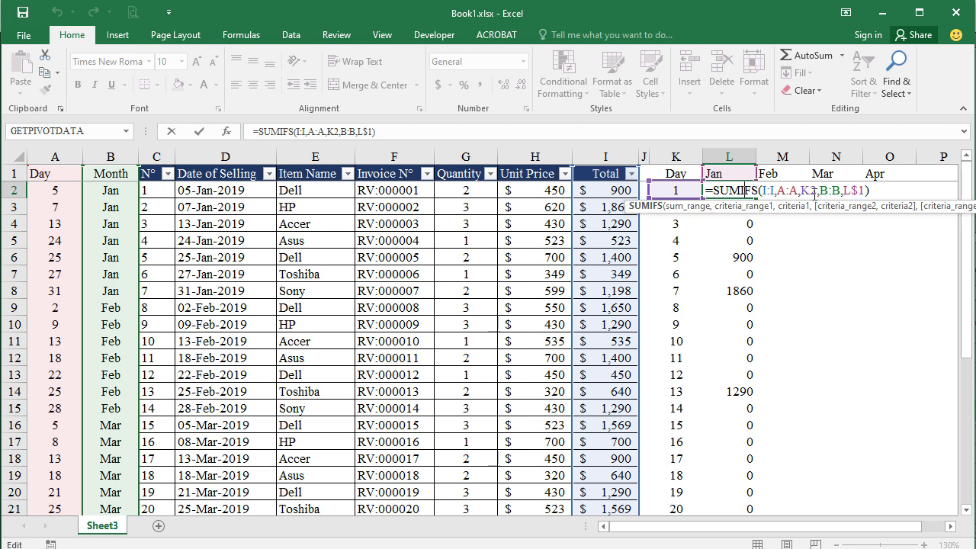
pyautogui.click(767, 192)
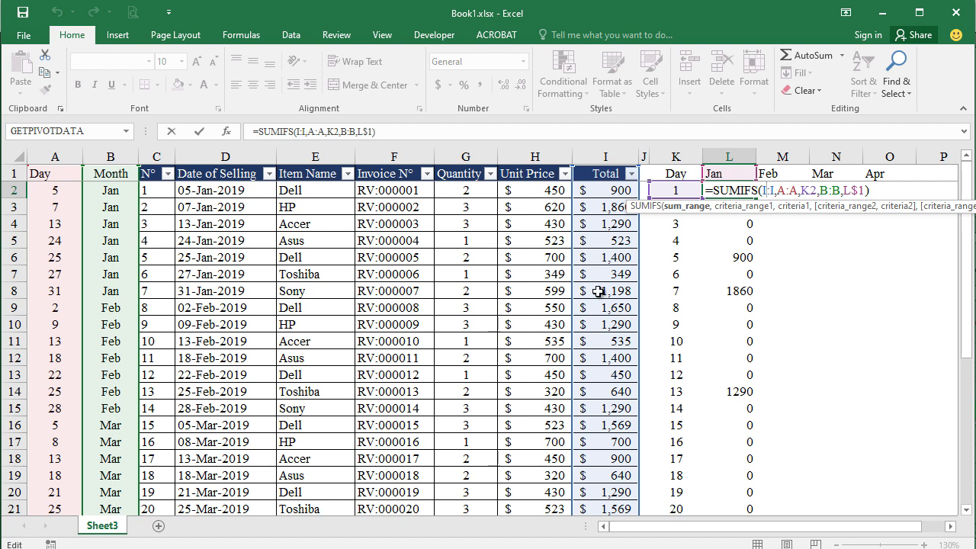
pyautogui.press('F4')
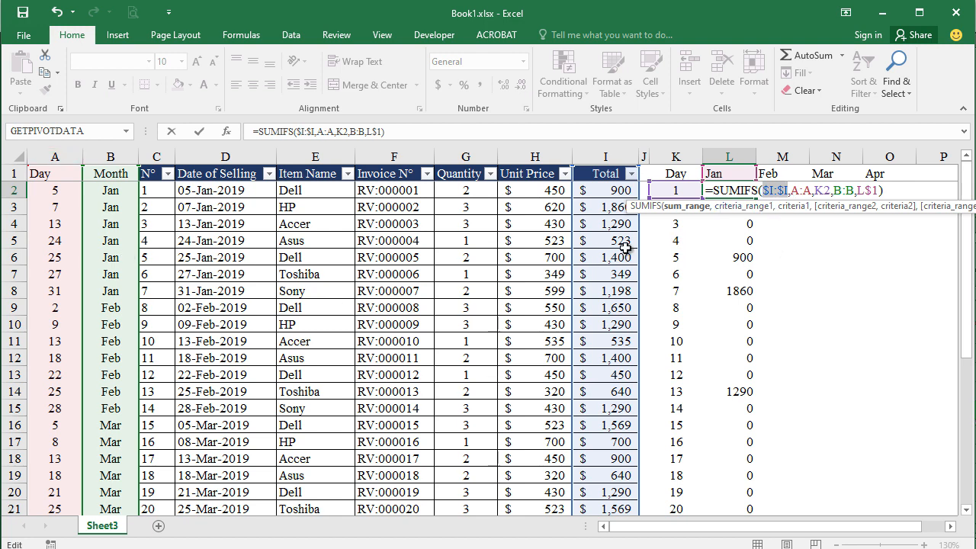
pyautogui.click(794, 191)
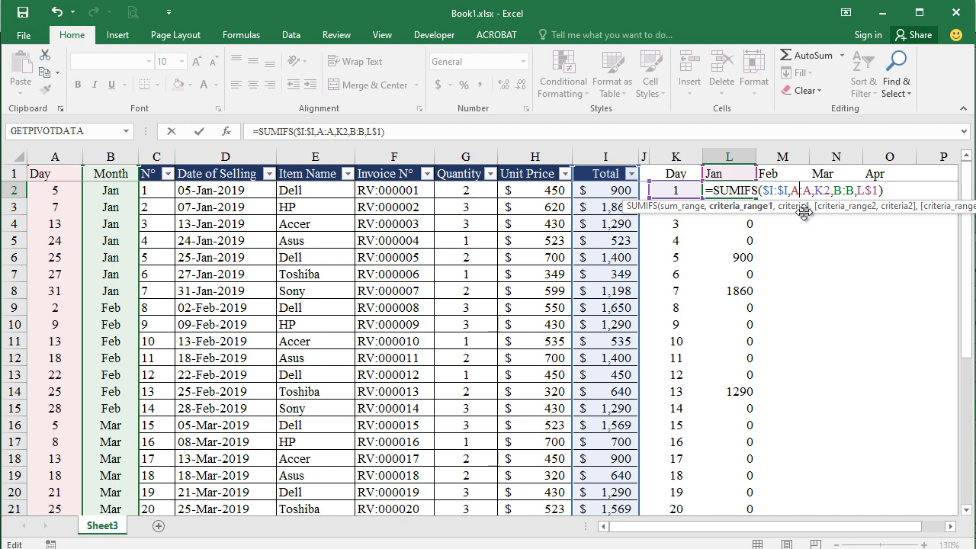
pyautogui.press('F4')
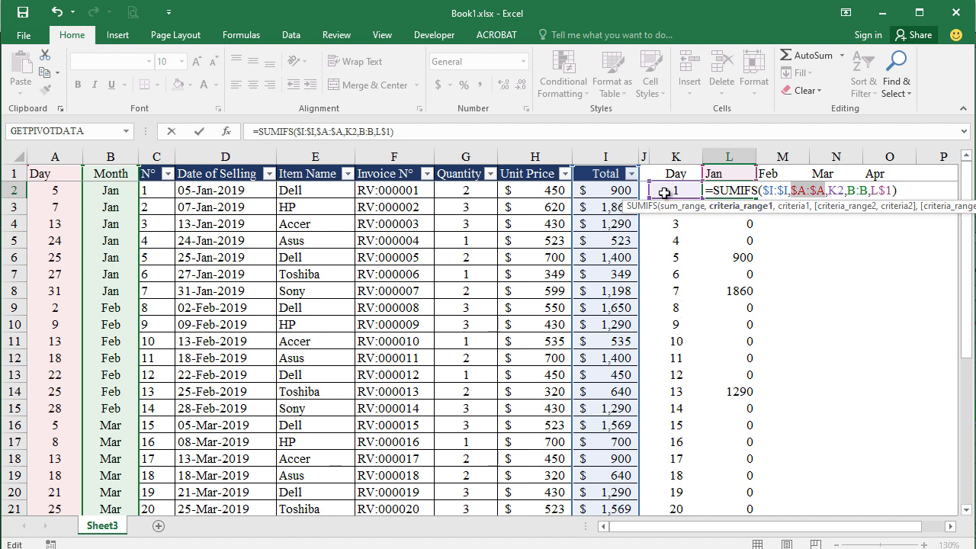
pyautogui.click(831, 190)
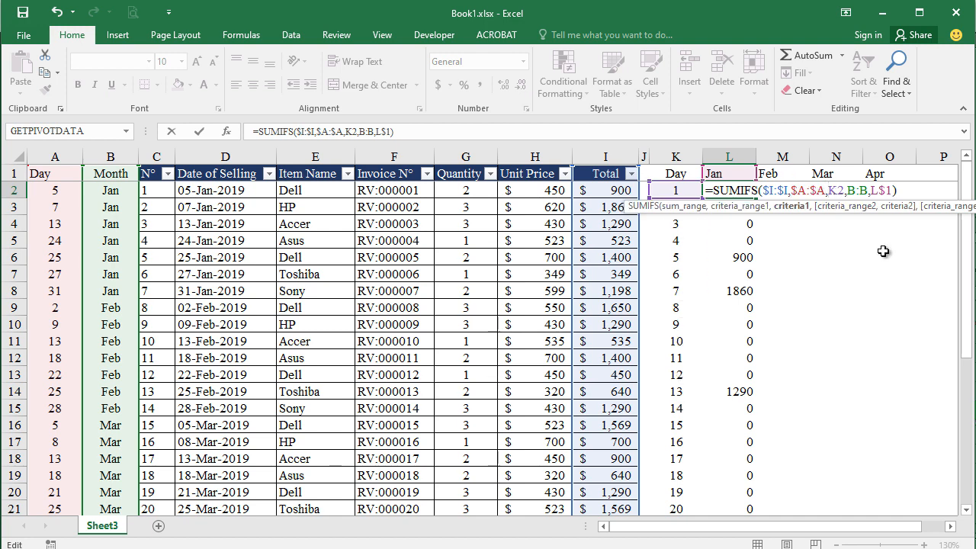
pyautogui.write('$')
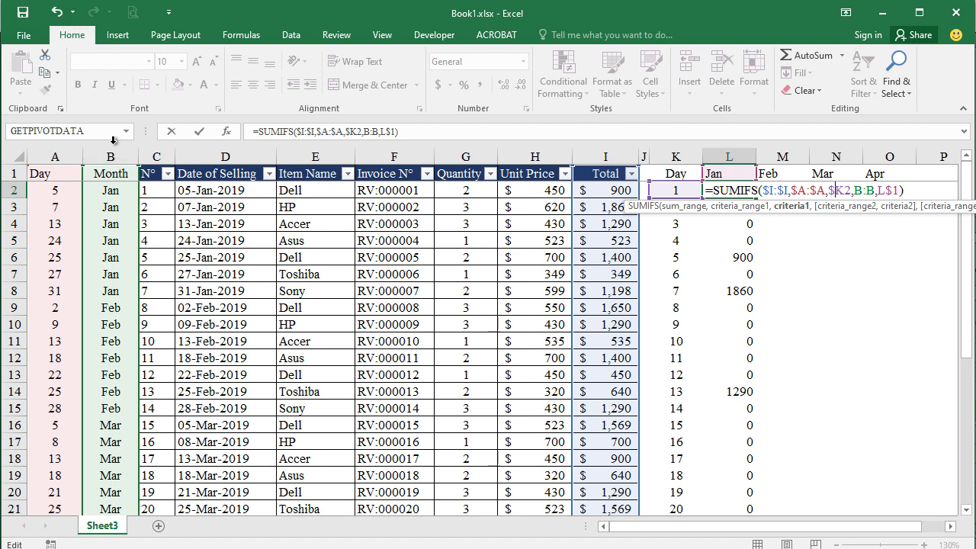
pyautogui.click(863, 191)
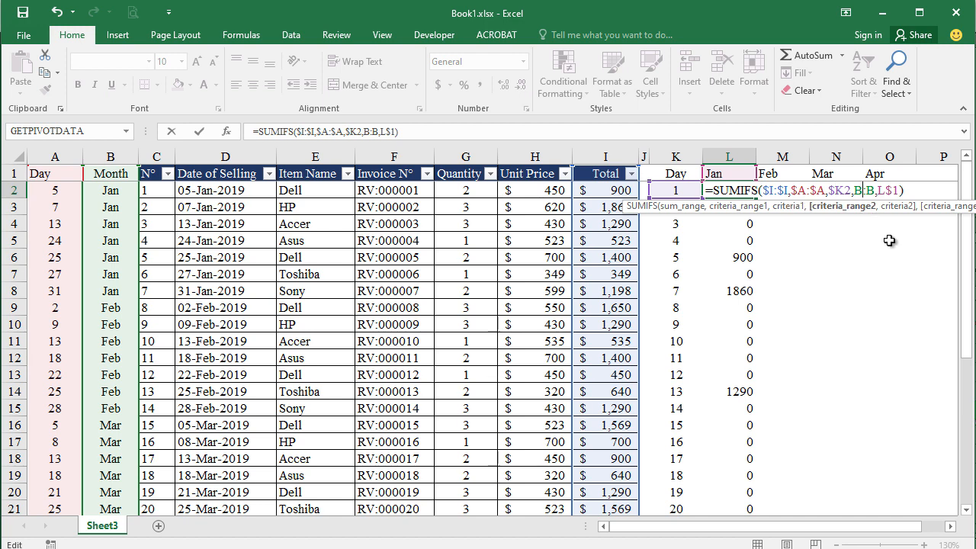
pyautogui.press('F4')
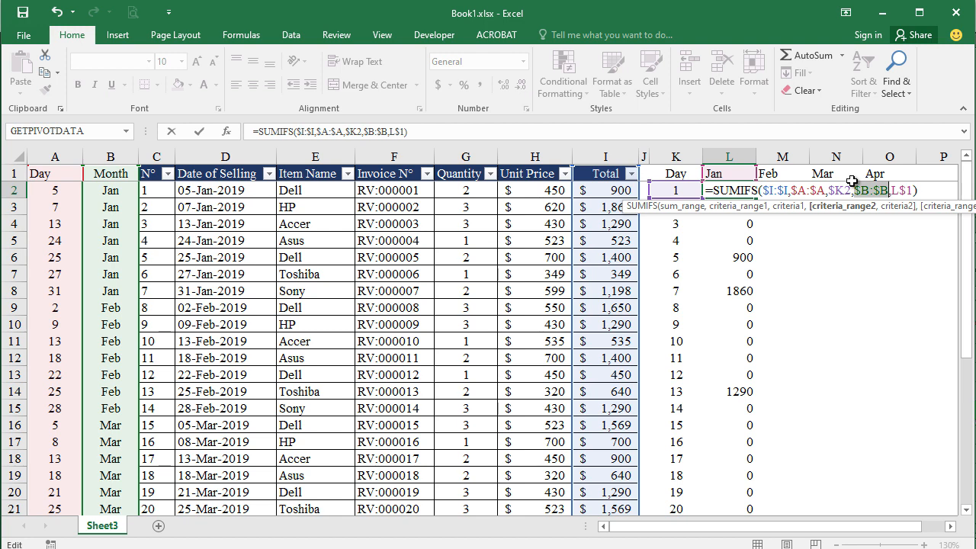
# Fill the locked SUMIFS formula from L2 across to O2 and down to row 32 for all four months.
pyautogui.click(746, 191)
pyautogui.moveTo(757, 200); pyautogui.dragTo(912, 196)
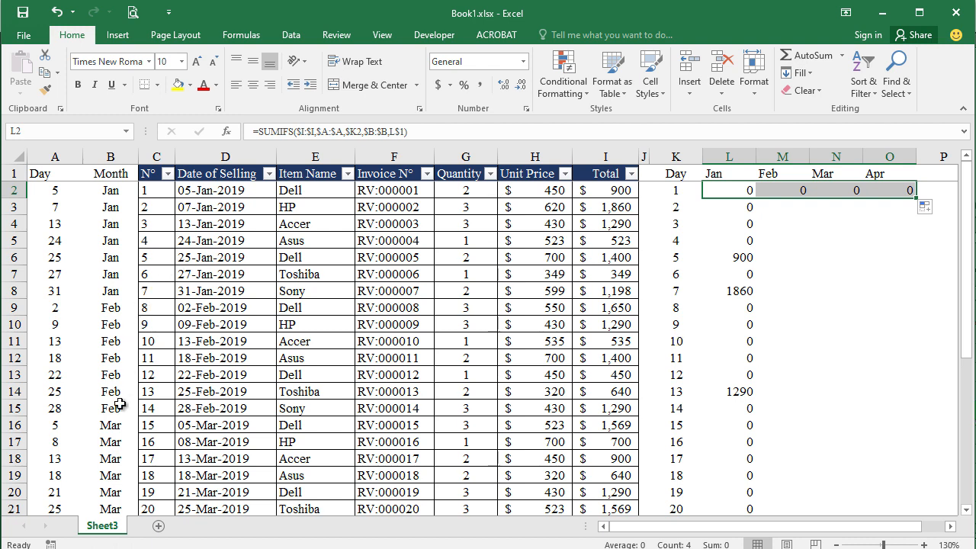
pyautogui.click(836, 258)
pyautogui.moveTo(727, 190); pyautogui.dragTo(883, 190)
pyautogui.moveTo(725, 190); pyautogui.dragTo(797, 422)
pyautogui.scroll(2, 742, 345)
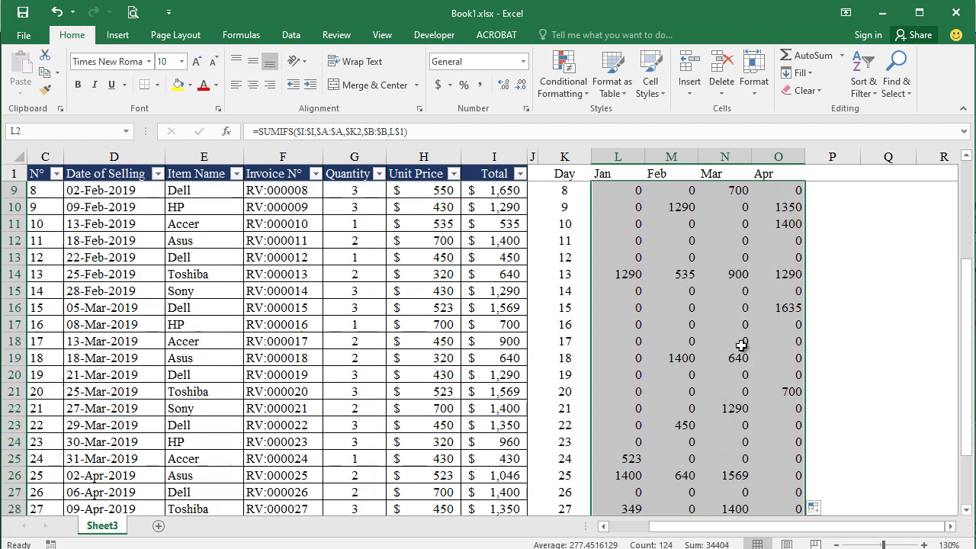
pyautogui.scroll(2, 741, 345)
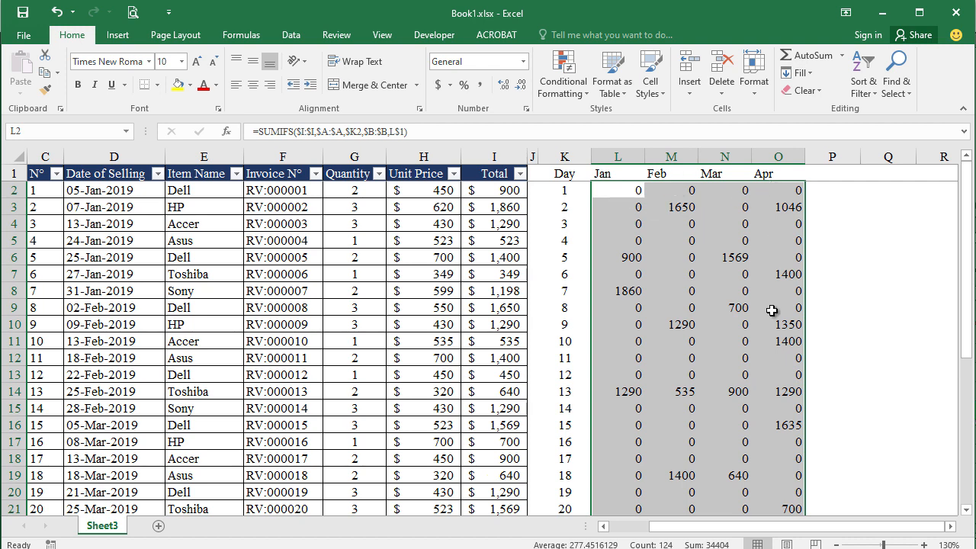
# Apply all borders to the whole summary grid K1:O32.
pyautogui.click(565, 173)
pyautogui.hotkey('ctrl', 'shift', 'Right')
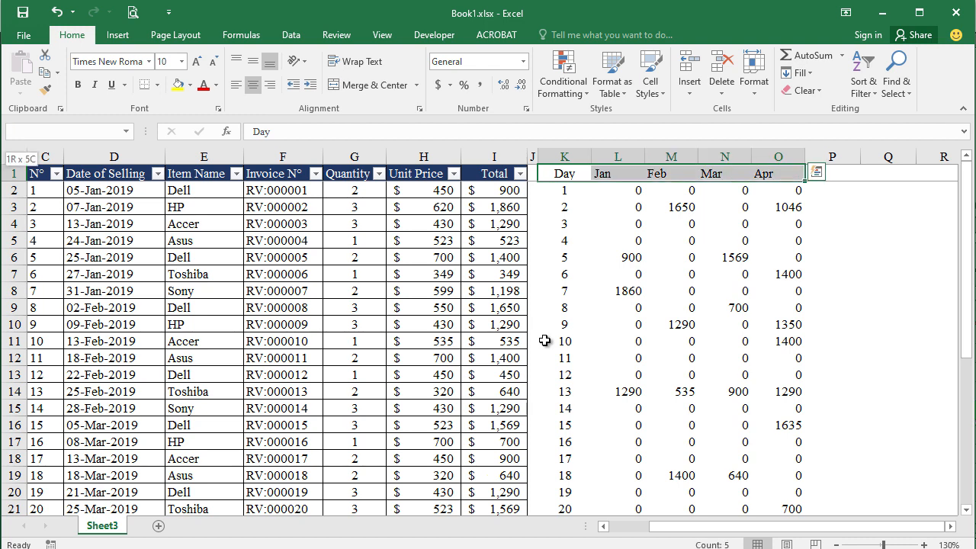
pyautogui.hotkey('ctrl', 'shift', 'Down')
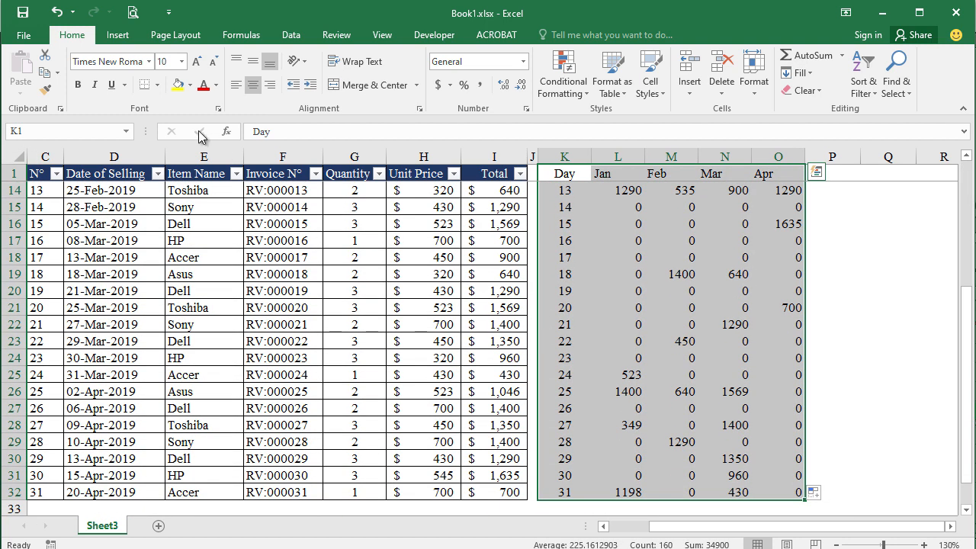
pyautogui.click(157, 85)
pyautogui.click(164, 218)
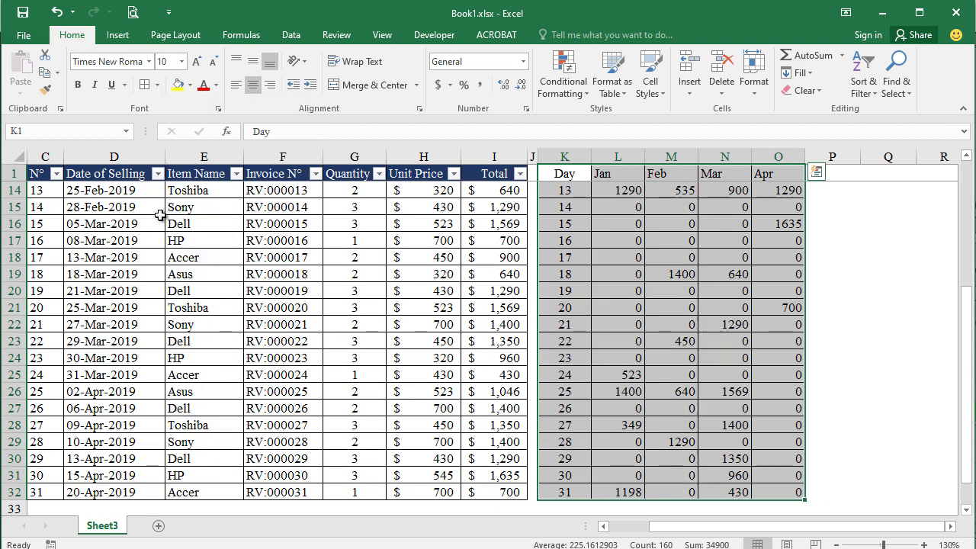
# Copy the sales table's header formatting from Unit Price onto the summary headers K1:O1 with Format Painter.
pyautogui.scroll(4, 645, 264)
pyautogui.click(418, 174)
pyautogui.moveTo(564, 175); pyautogui.dragTo(767, 171)
pyautogui.click(715, 205)
# Copy the dark blue header formatting onto the day numbers K2:K32 and center them.
pyautogui.click(427, 173)
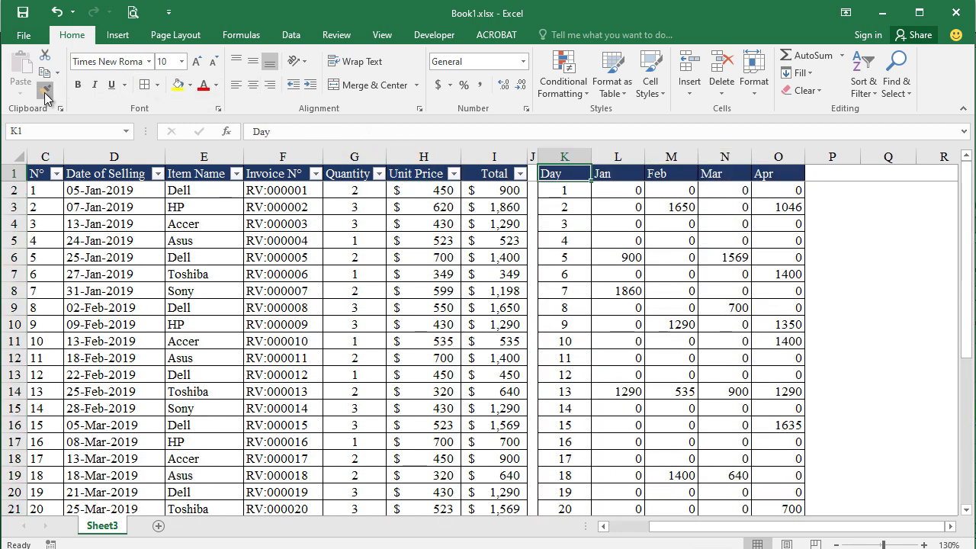
pyautogui.click(45, 87)
pyautogui.moveTo(564, 190)
pyautogui.mouseDown()
pyautogui.moveTo(589, 489)
pyautogui.moveTo(573, 526)
pyautogui.moveTo(563, 479)
pyautogui.mouseUp()
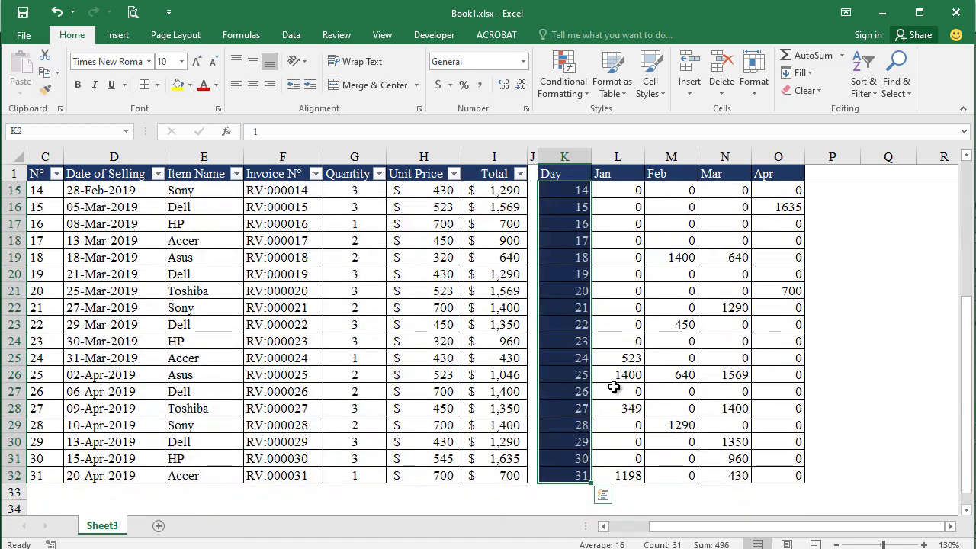
pyautogui.scroll(4, 618, 389)
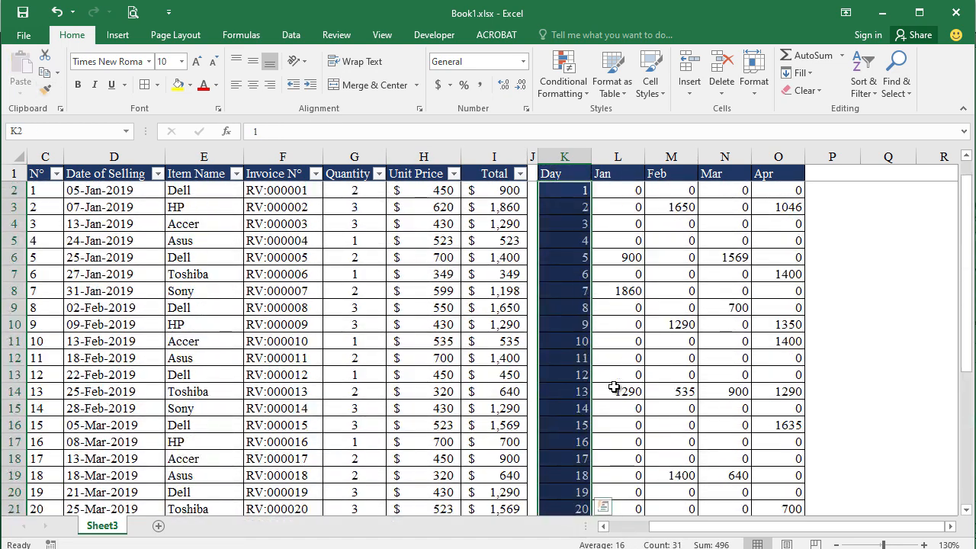
pyautogui.click(258, 90)
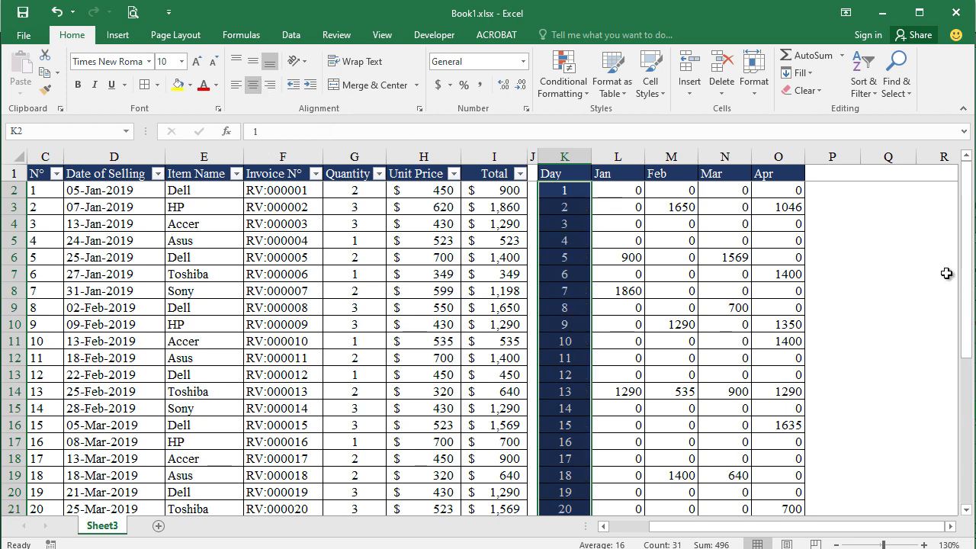
# Format the monthly results L2:O32 in comma style with no decimal places.
pyautogui.click(622, 187)
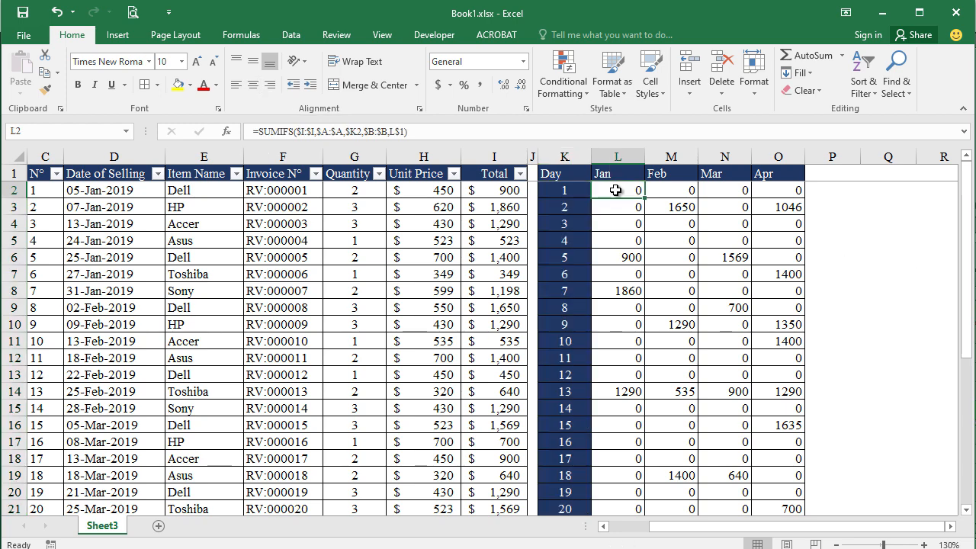
pyautogui.hotkey('ctrl', 'shift', 'Right')
pyautogui.hotkey('ctrl', 'shift', 'Down')
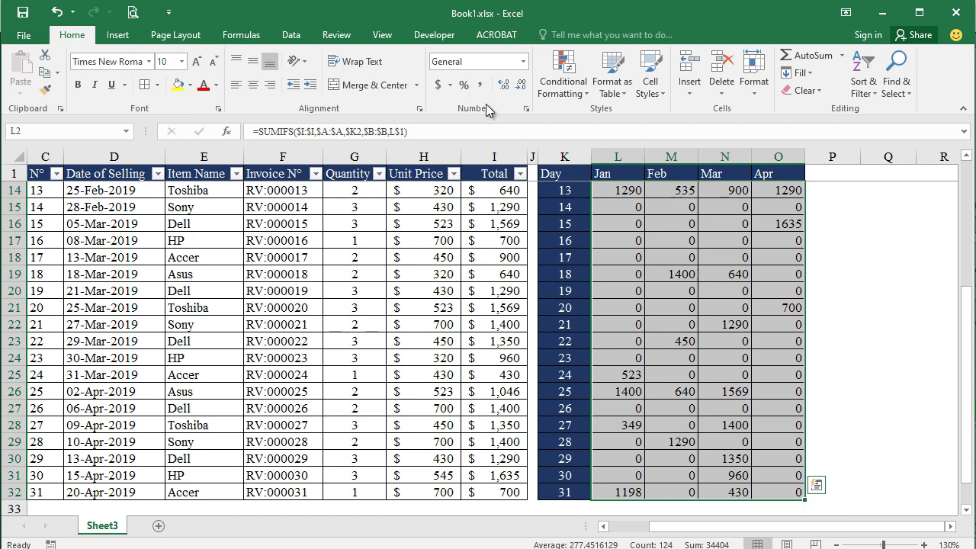
pyautogui.click(480, 83)
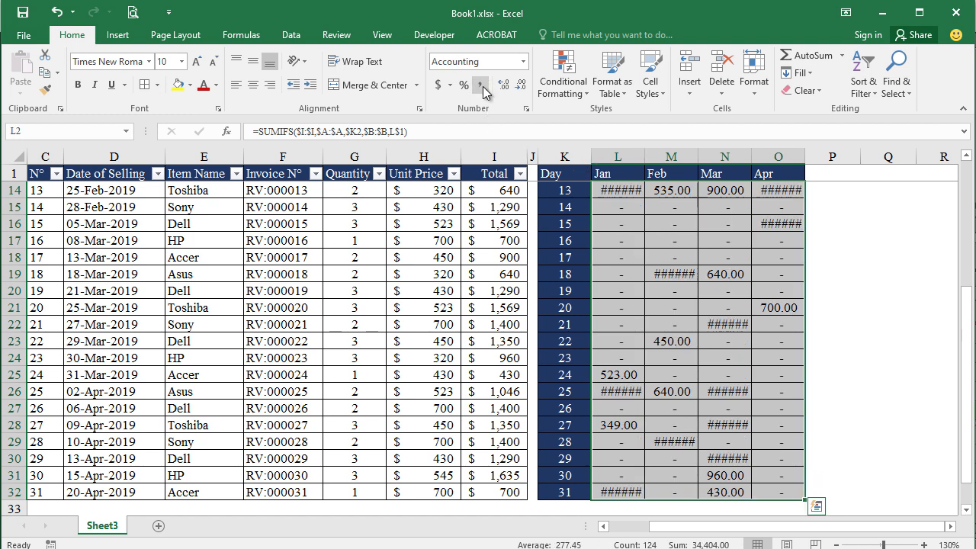
pyautogui.click(521, 87)
pyautogui.click(521, 87)
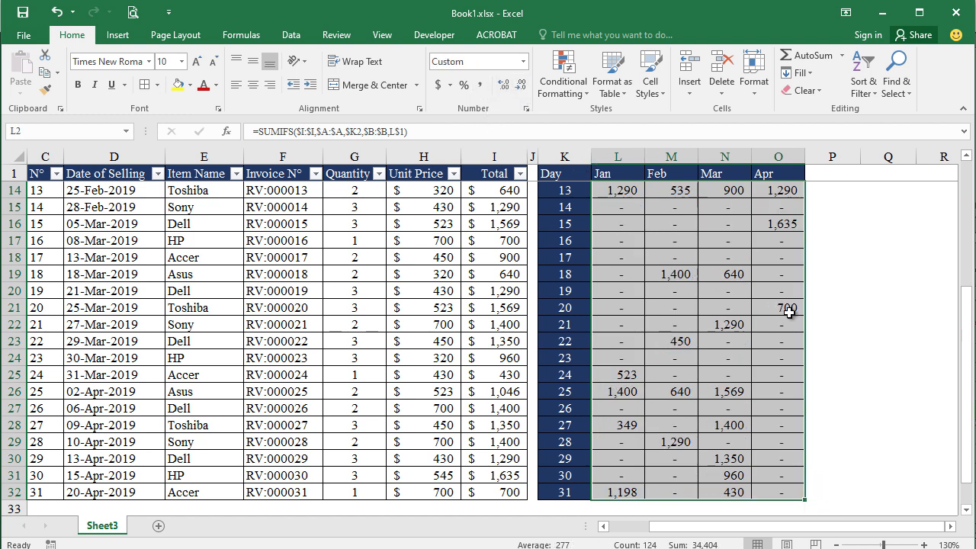
pyautogui.scroll(4, 797, 315)
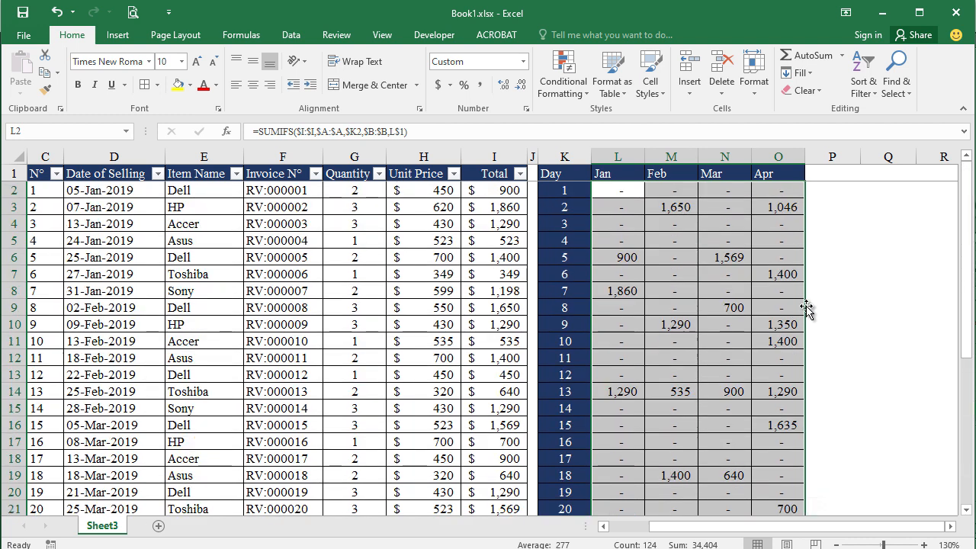
# Center the month headers Jan to Apr in L1:O1.
pyautogui.click(833, 257)
pyautogui.moveTo(617, 175); pyautogui.dragTo(765, 171)
pyautogui.click(254, 85)
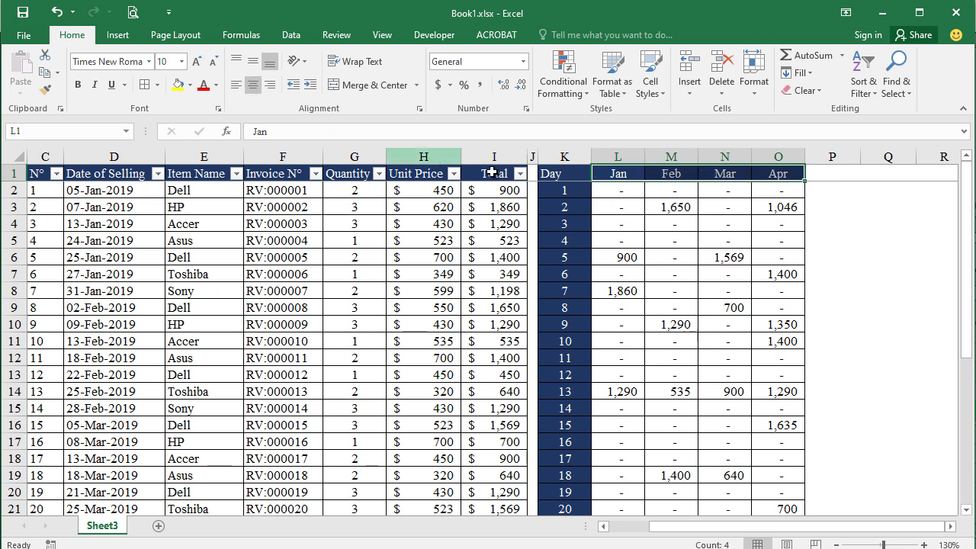
pyautogui.click(870, 241)
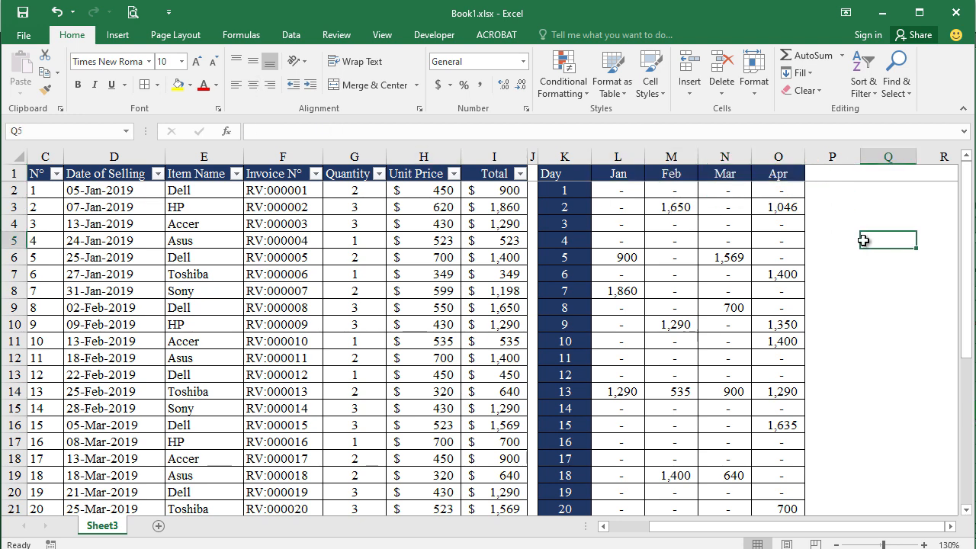
pyautogui.scroll(-6, 668, 393)
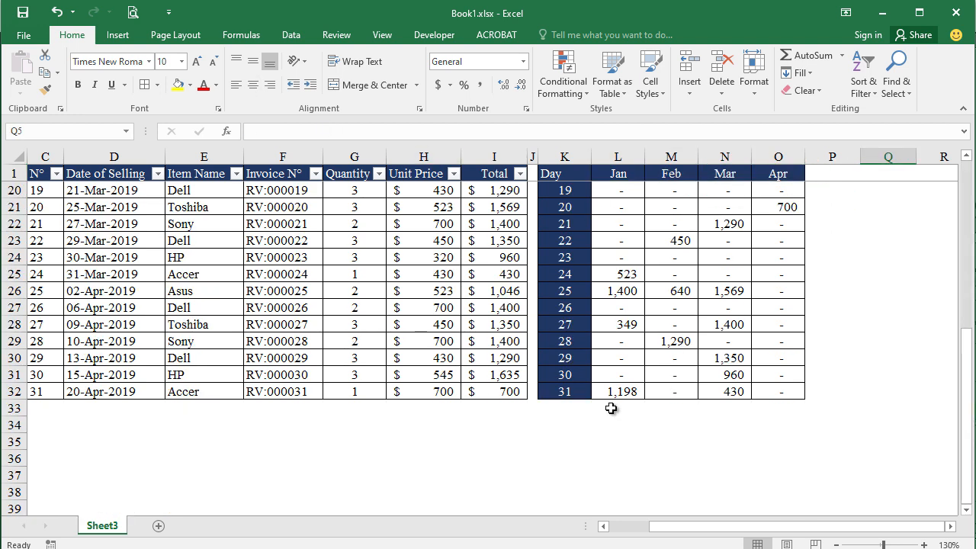
# Add a Total row in K33:O33, summing January with =SUM(L2:L32) and filling the formula across to Apr.
pyautogui.click(558, 411)
pyautogui.write('Total')
pyautogui.press('Tab')
pyautogui.write('=sum(')
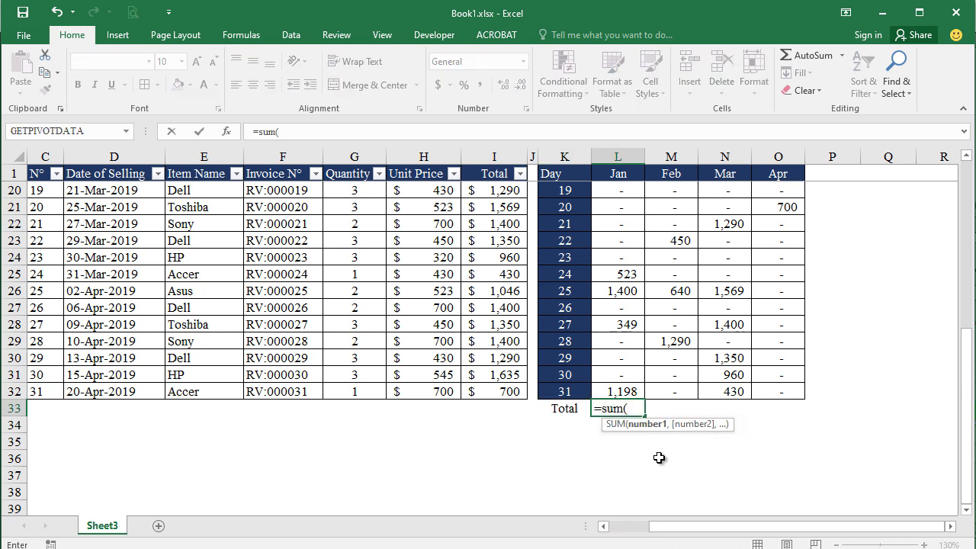
pyautogui.moveTo(625, 392); pyautogui.dragTo(621, 183)
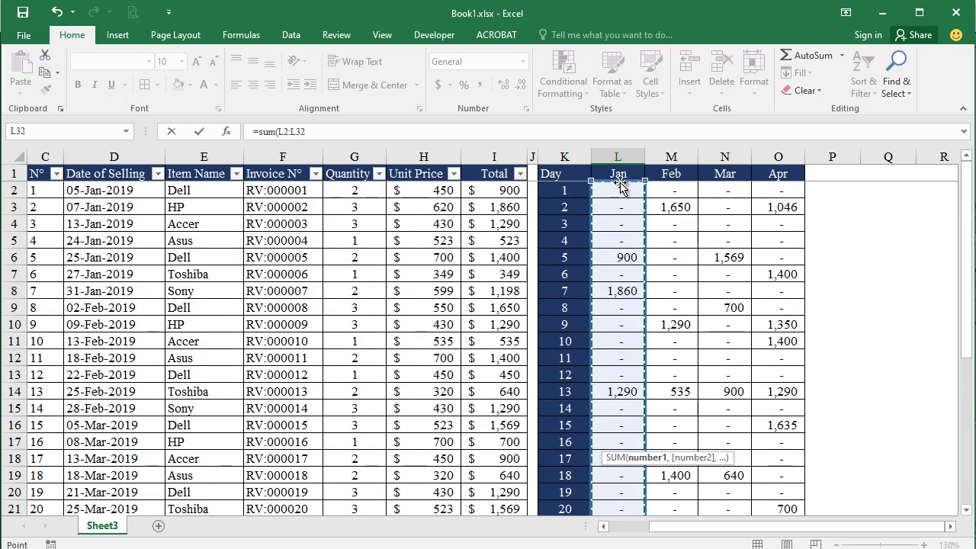
pyautogui.press('Return')
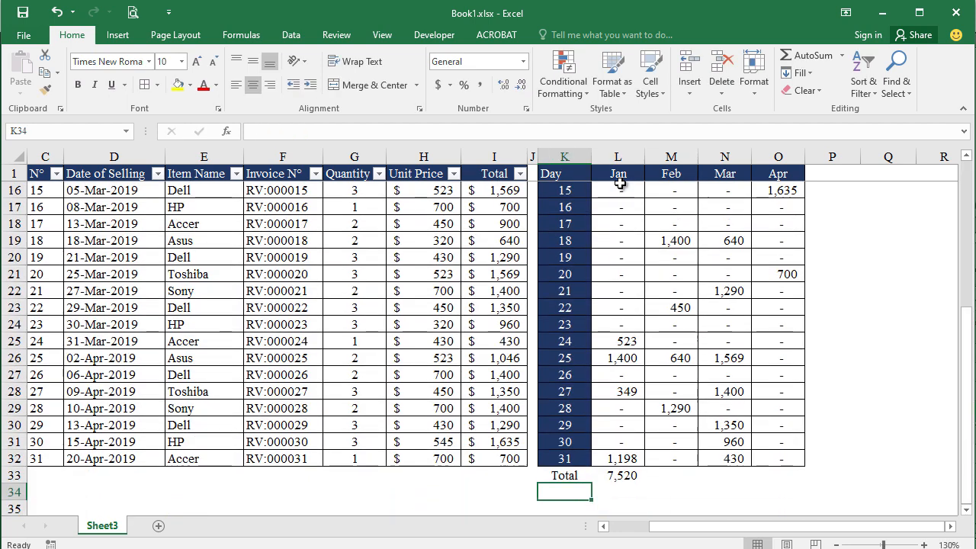
pyautogui.click(633, 475)
pyautogui.moveTo(645, 484); pyautogui.dragTo(778, 475)
# Format the Total row K33:O33 with a dark blue fill and white font.
pyautogui.moveTo(564, 475); pyautogui.dragTo(764, 478)
pyautogui.click(190, 85)
pyautogui.click(281, 204)
pyautogui.click(216, 84)
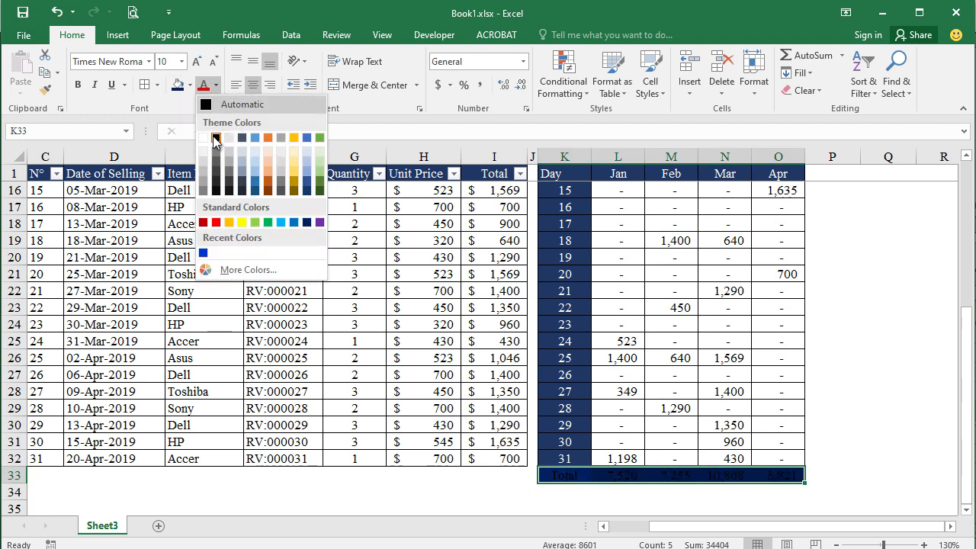
pyautogui.click(203, 137)
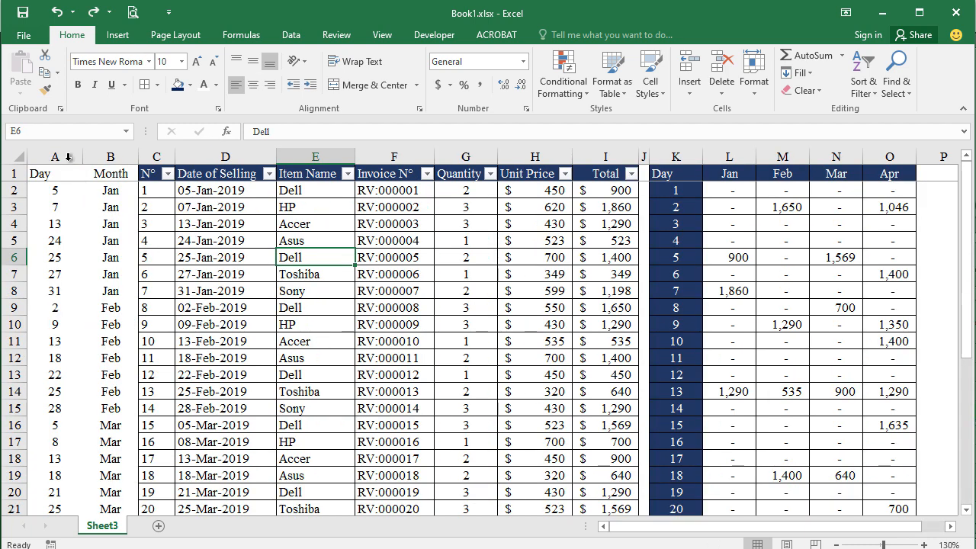
# Hide the helper Day and Month columns A:B.
pyautogui.moveTo(68, 157); pyautogui.dragTo(110, 156)
pyautogui.rightClick(111, 157)
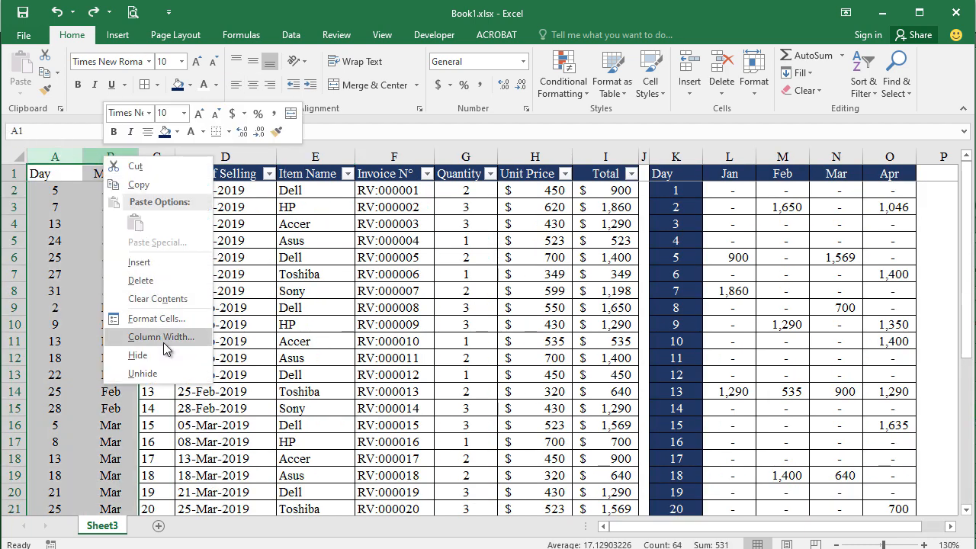
pyautogui.click(138, 355)
pyautogui.click(847, 249)
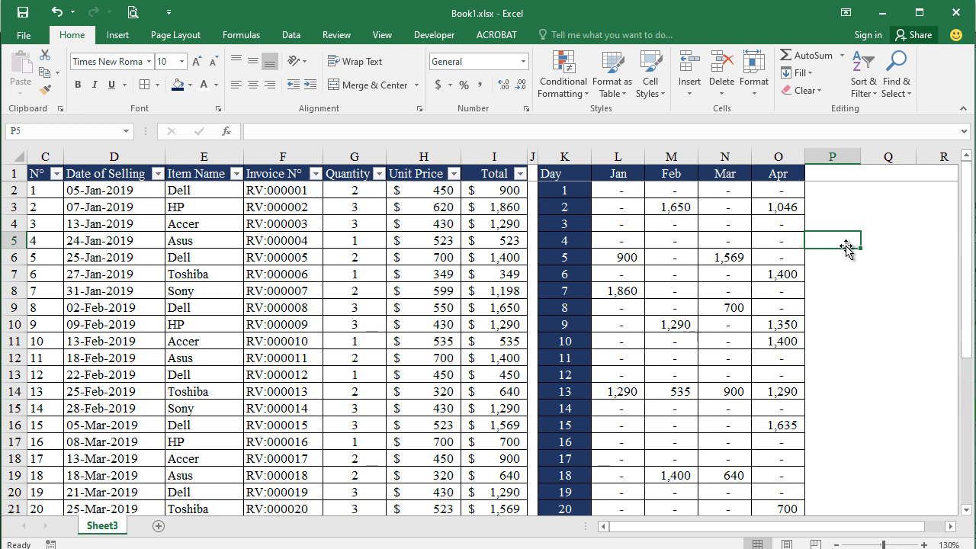